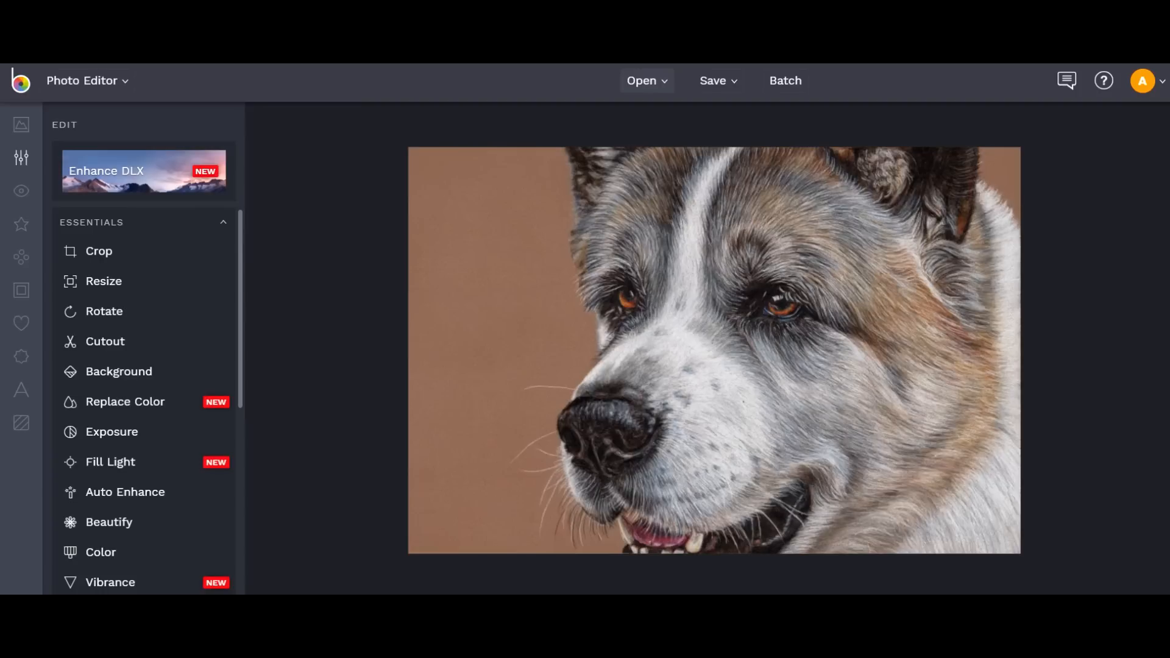
Open art444.jpg from the computer in BeFunky.
{"action": "left_click", "coordinate": [647, 81]}
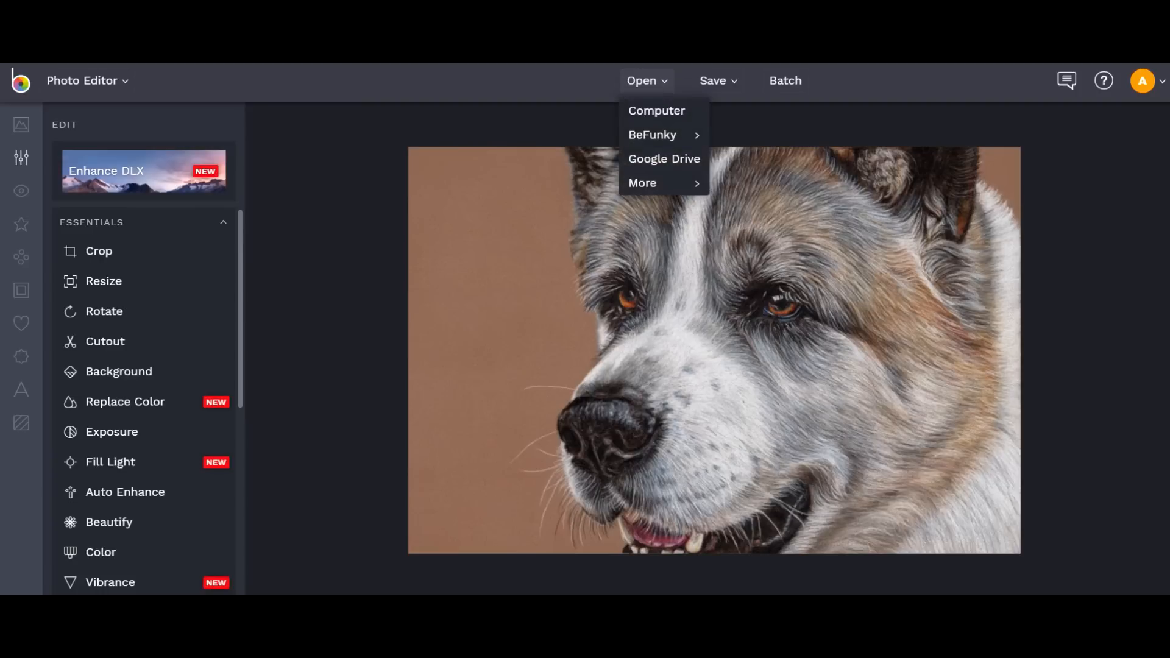
{"action": "left_click", "coordinate": [656, 110]}
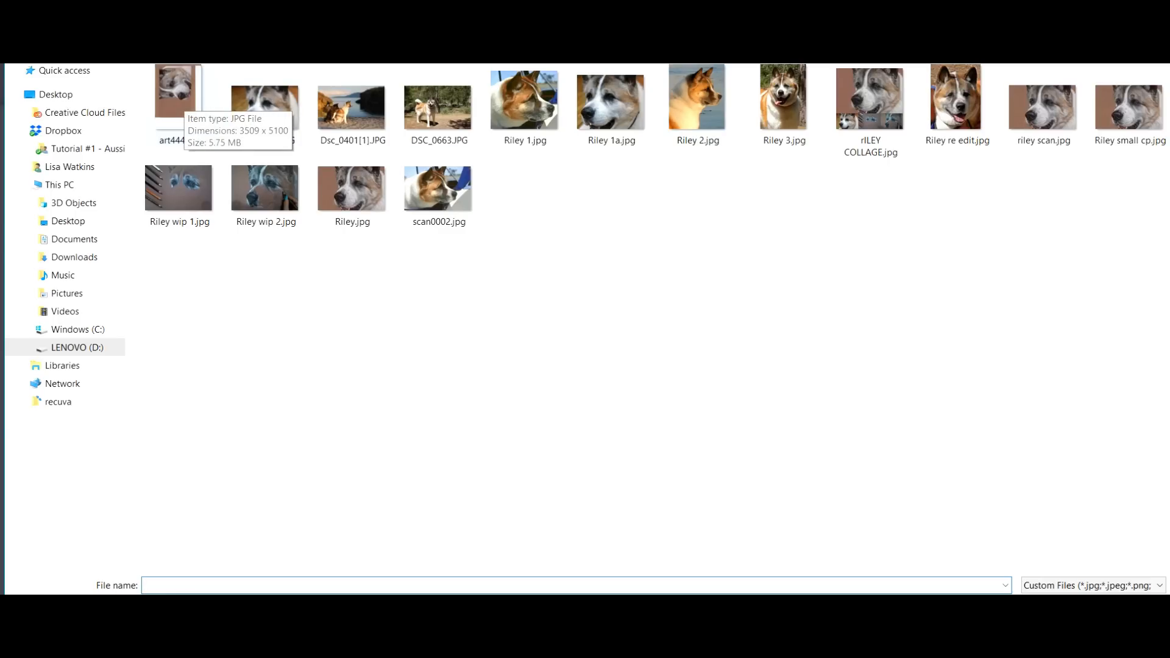
{"action": "double_click", "coordinate": [175, 100]}
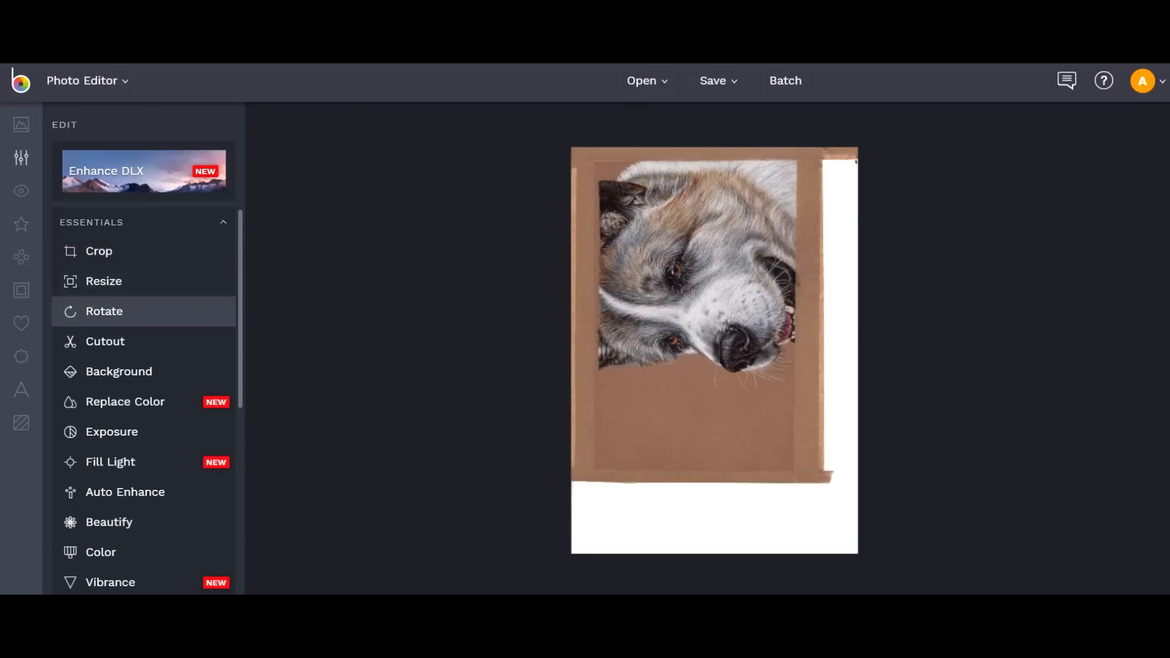
Rotate the scan 90° clockwise to landscape and apply it.
{"action": "left_click", "coordinate": [104, 310]}
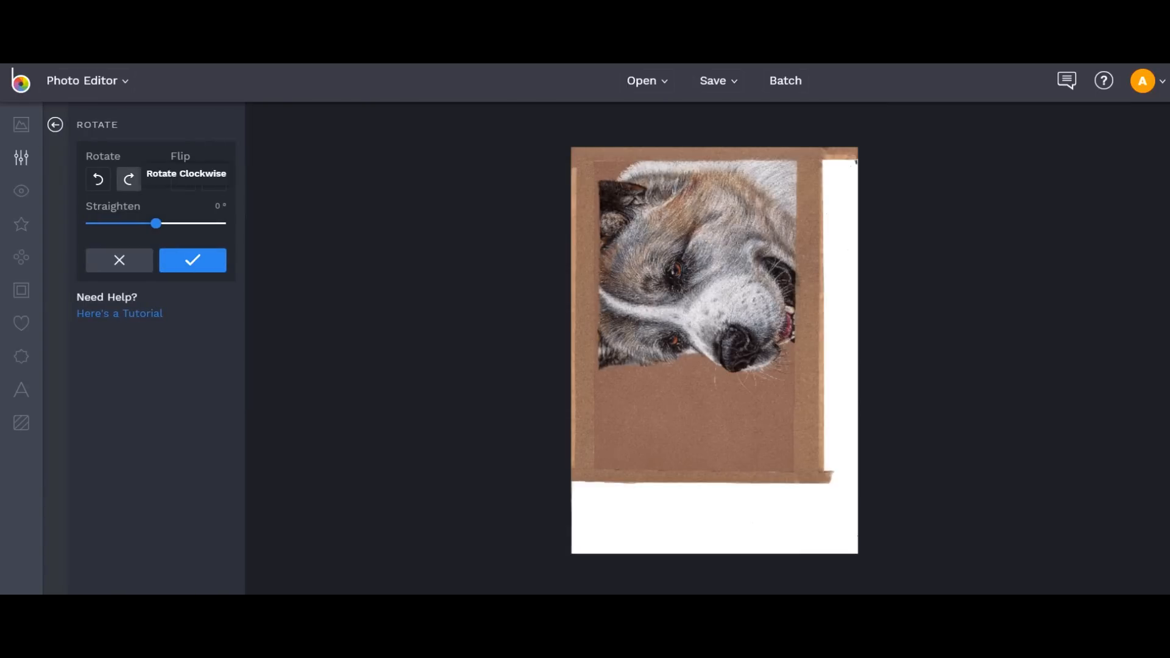
{"action": "left_click", "coordinate": [129, 179]}
{"action": "left_click", "coordinate": [192, 260]}
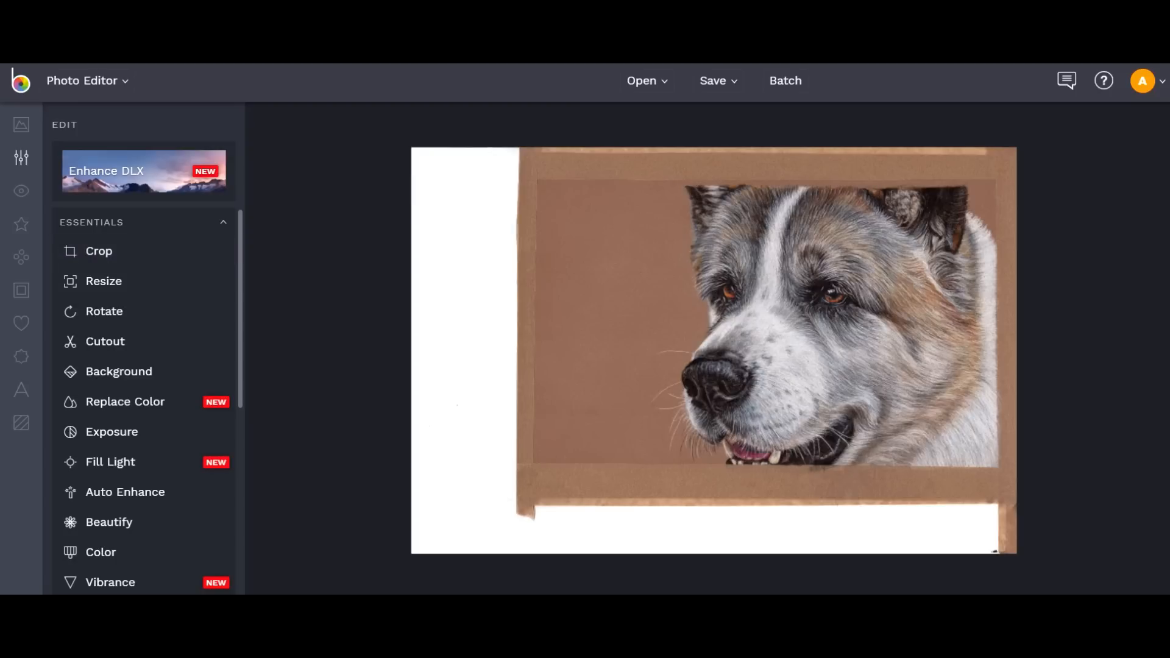
Crop the image to the brown paper, cutting out the white margins.
{"action": "left_click", "coordinate": [99, 251]}
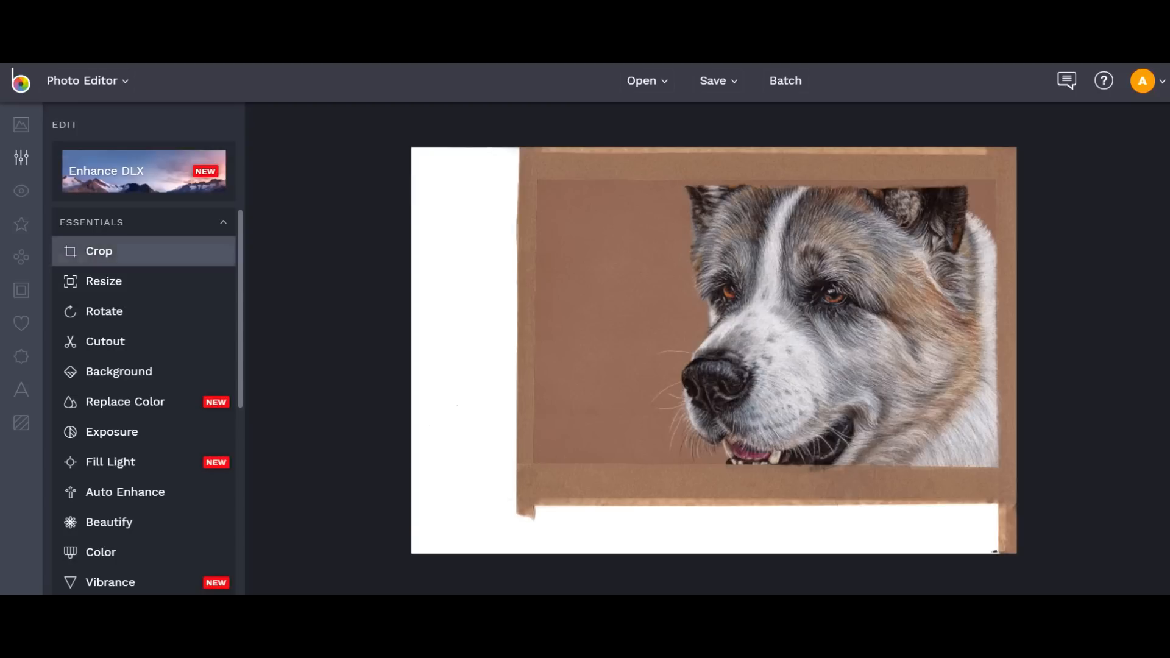
{"action": "left_click_drag", "start_coordinate": [714, 350], "coordinate": [742, 342]}
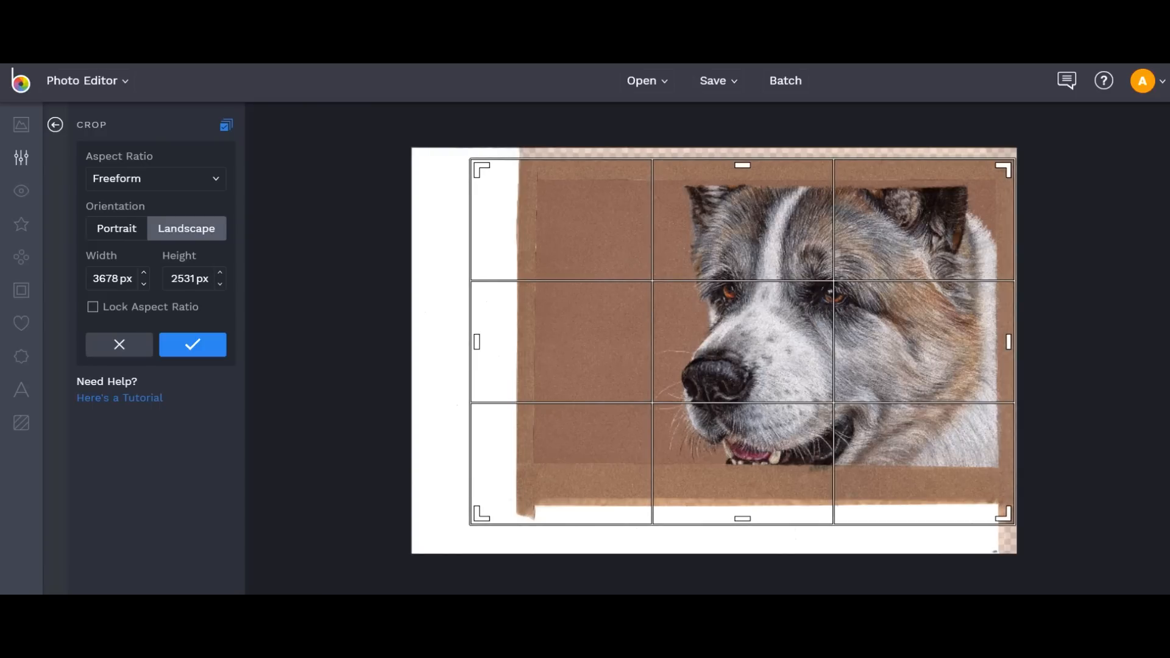
{"action": "left_click_drag", "start_coordinate": [481, 515], "coordinate": [525, 476]}
{"action": "left_click", "coordinate": [193, 344]}
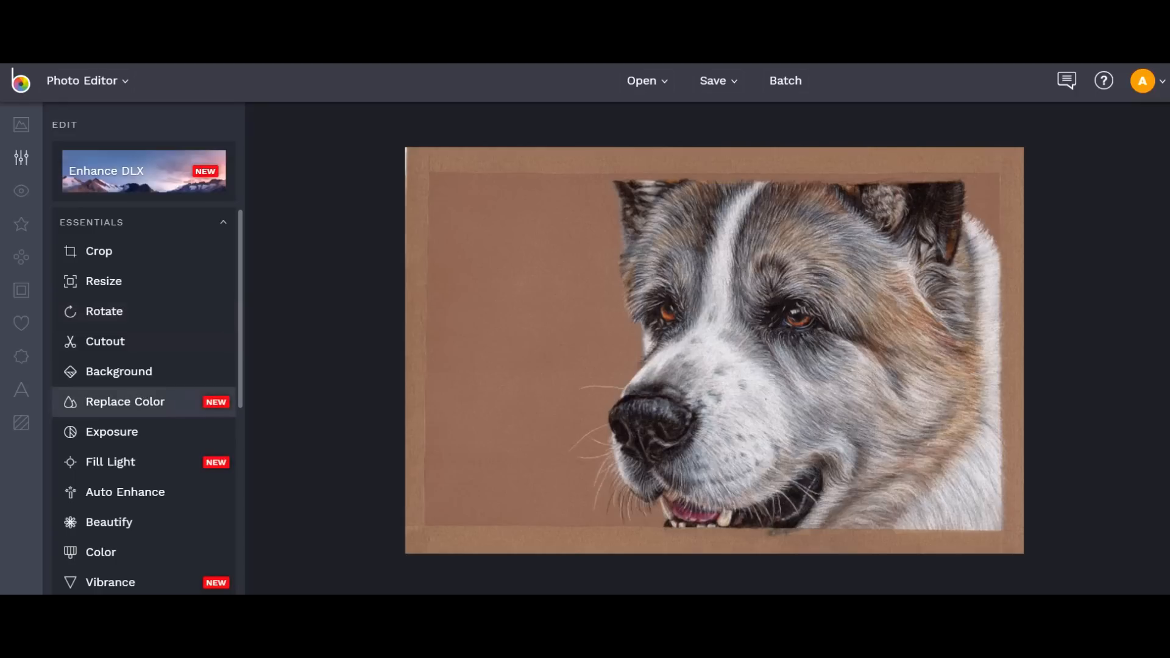
{"action": "left_click", "coordinate": [104, 311]}
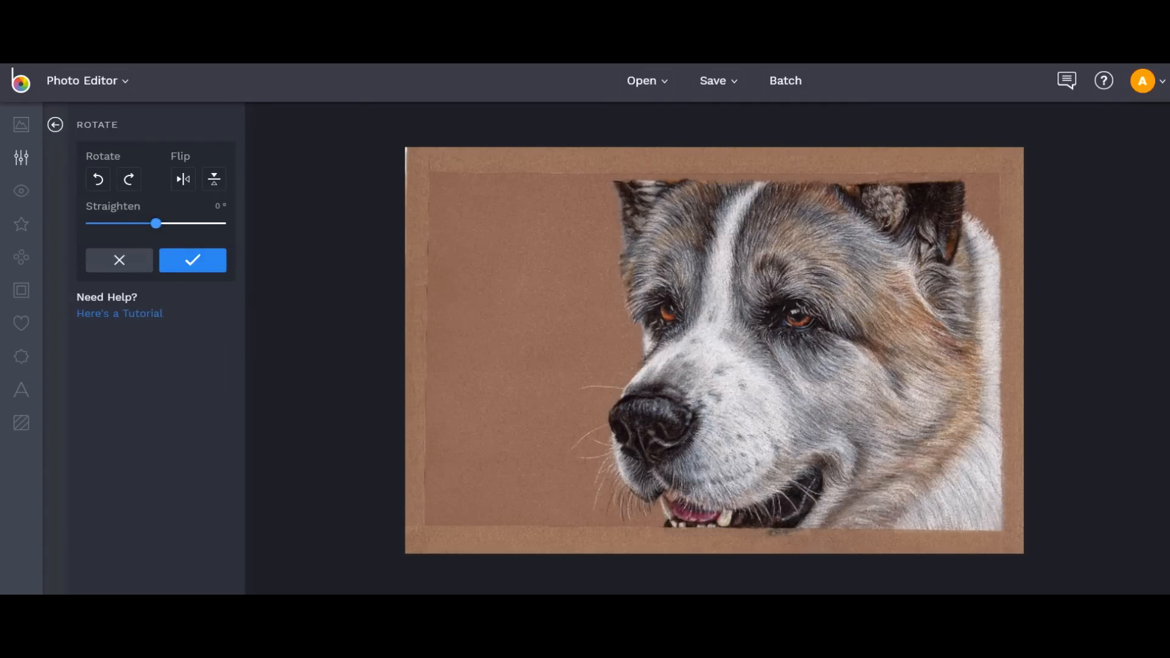
{"action": "left_click", "coordinate": [156, 223]}
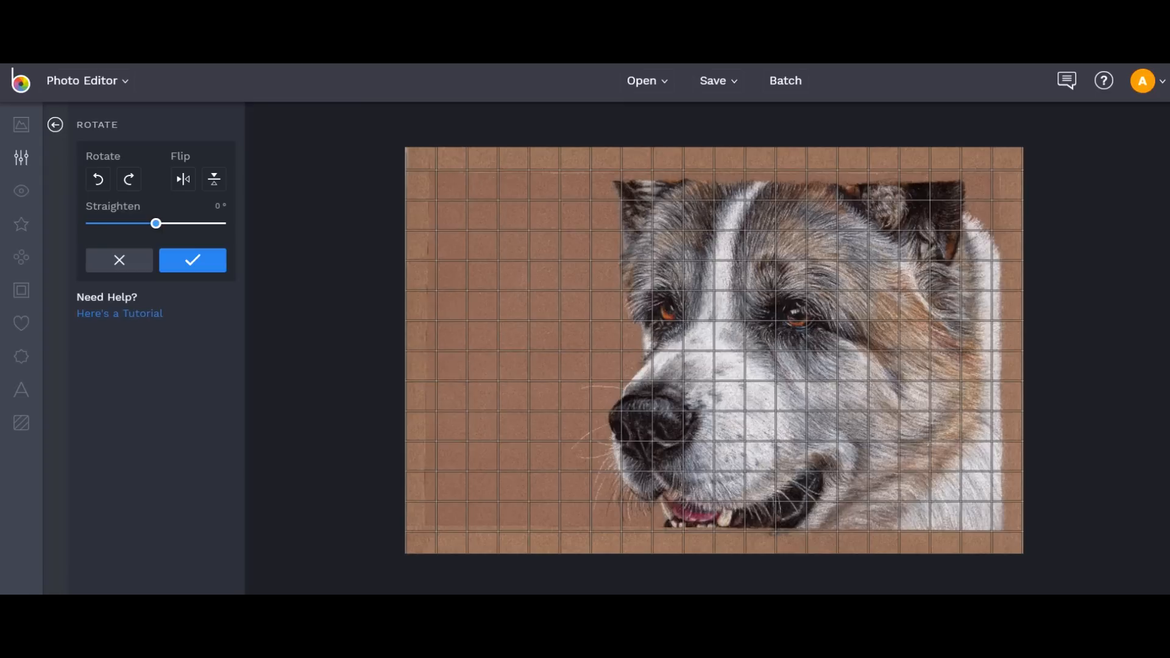
{"action": "left_click_drag", "start_coordinate": [156, 224], "coordinate": [156, 223]}
{"action": "left_click_drag", "start_coordinate": [156, 224], "coordinate": [154, 224]}
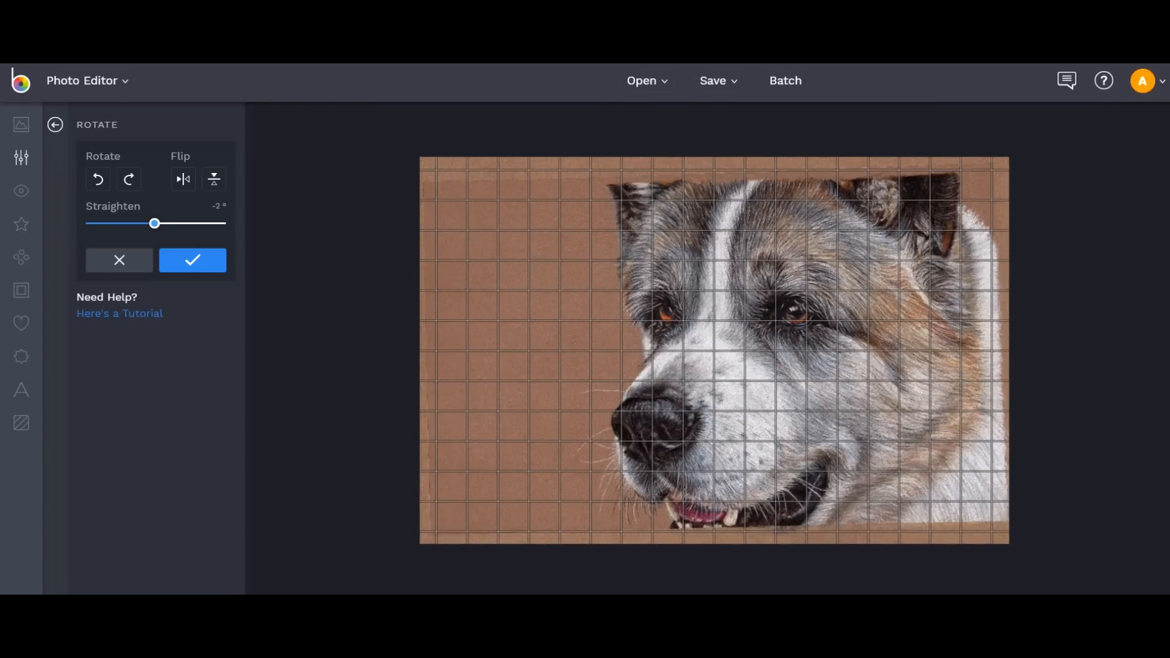
{"action": "left_click_drag", "start_coordinate": [154, 224], "coordinate": [155, 223]}
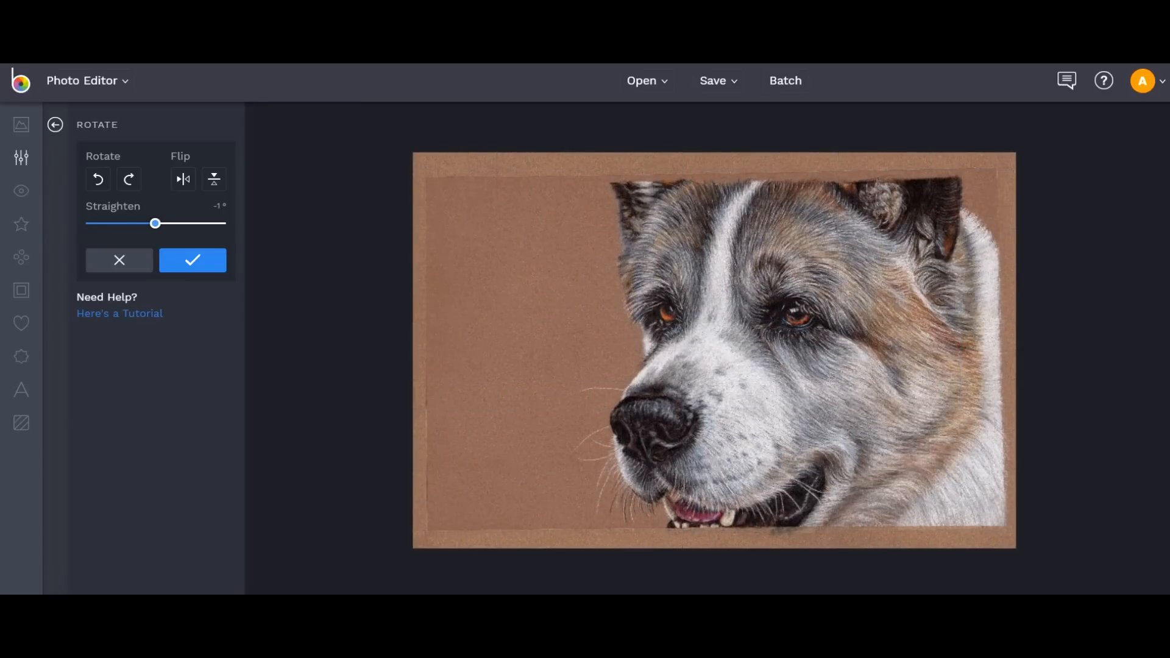
{"action": "left_click", "coordinate": [155, 224]}
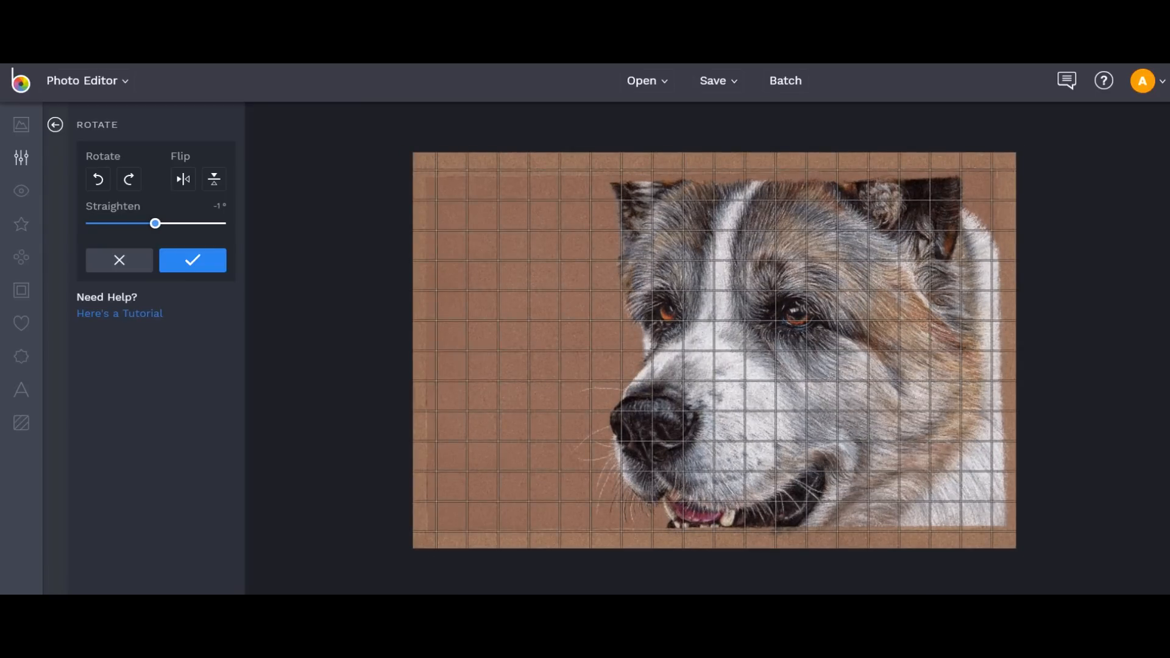
{"action": "left_click_drag", "start_coordinate": [155, 223], "coordinate": [156, 224]}
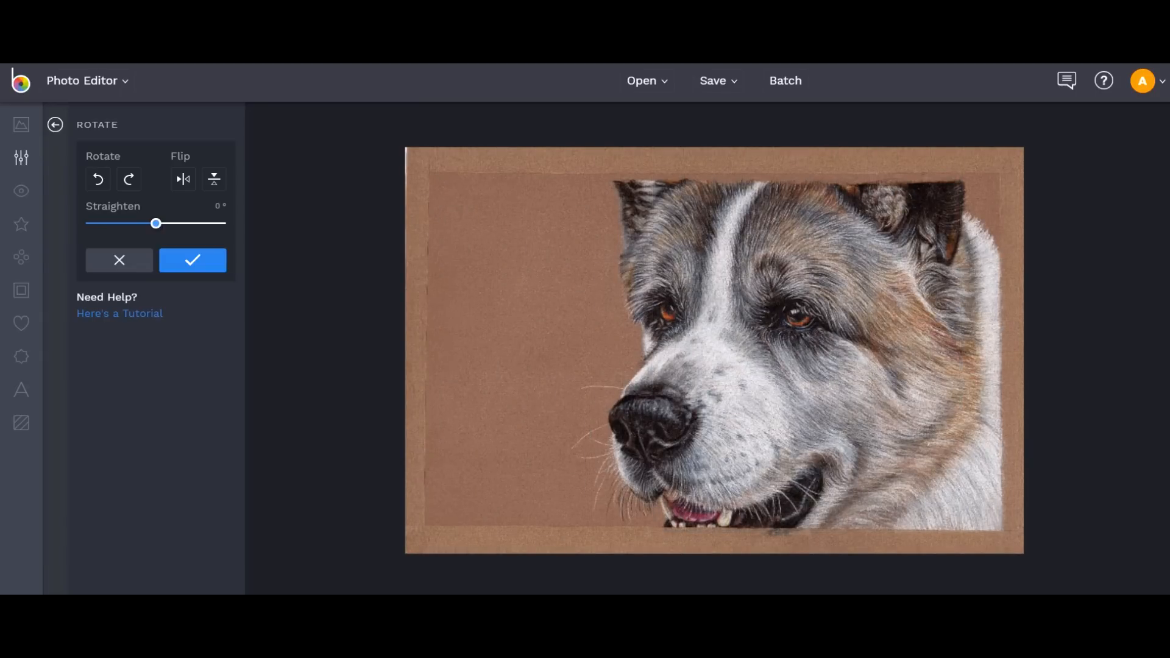
{"action": "left_click", "coordinate": [192, 260]}
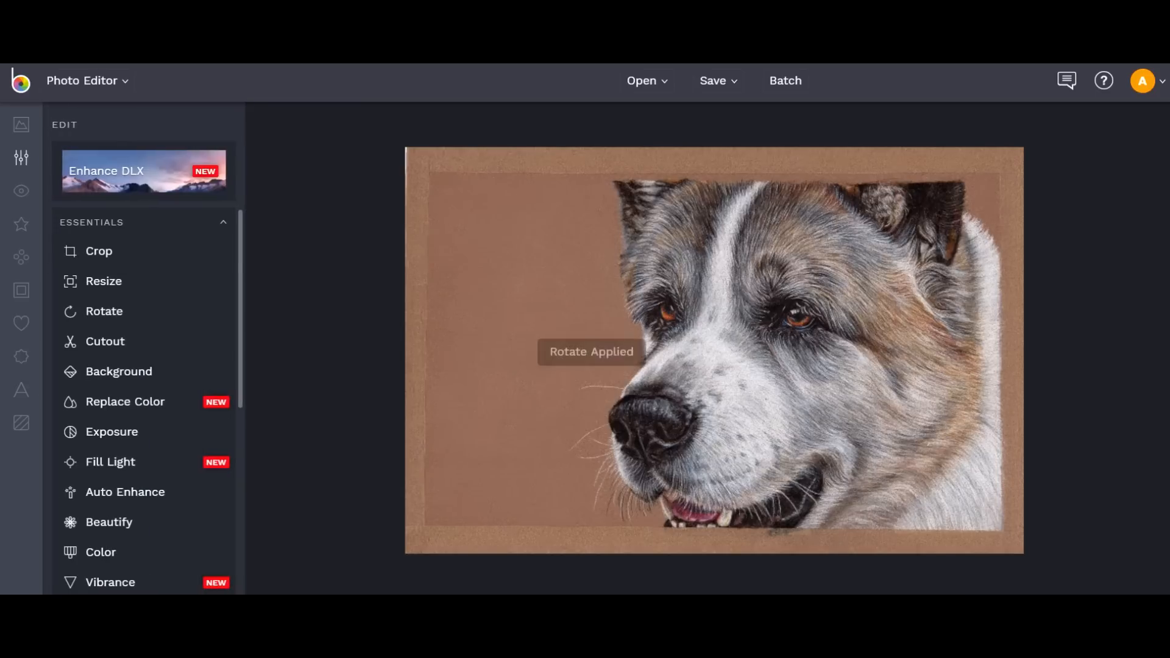
Crop the portrait tighter, trimming the right, lower-right and left borders.
{"action": "left_click", "coordinate": [99, 251]}
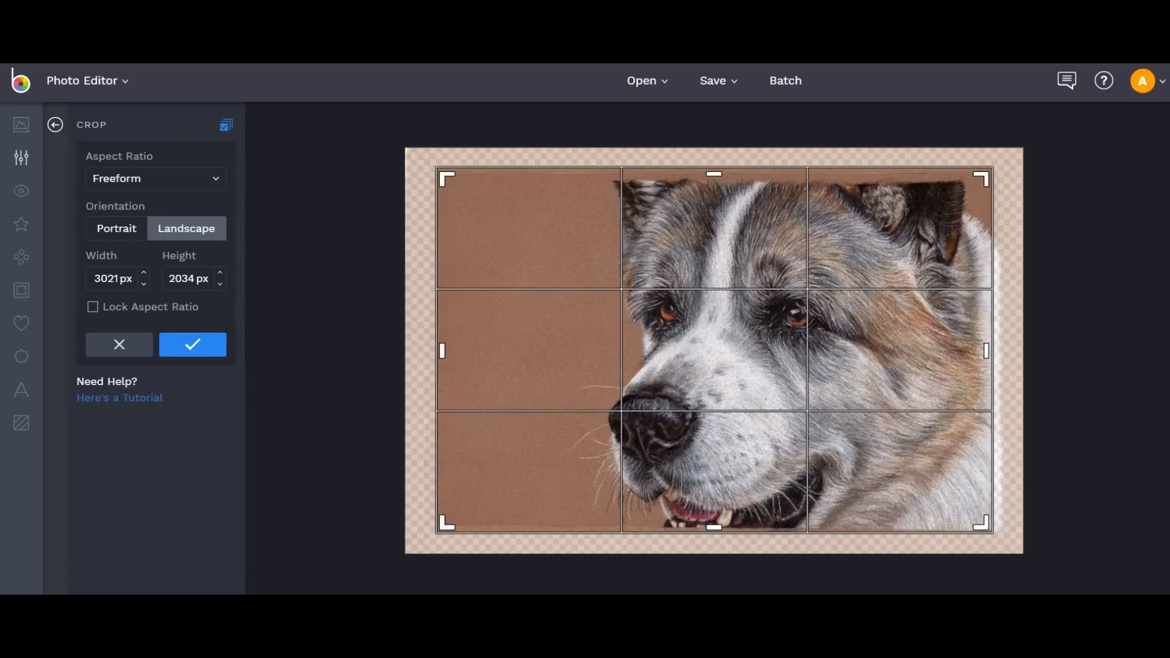
{"action": "left_click_drag", "start_coordinate": [714, 350], "coordinate": [723, 365]}
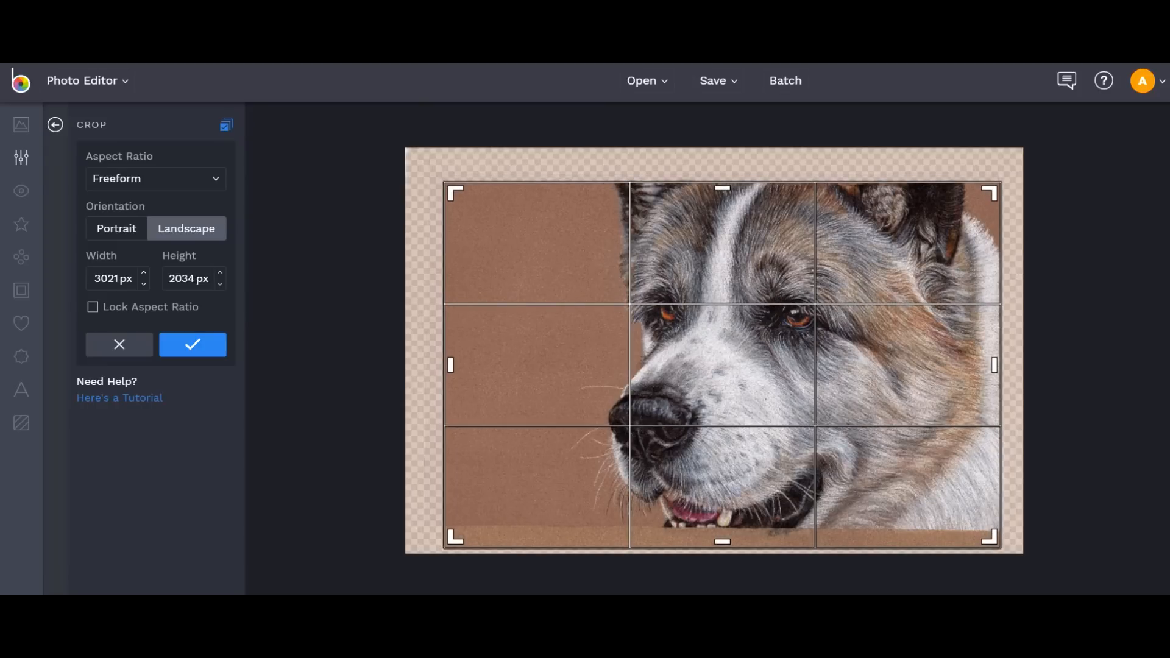
{"action": "left_click_drag", "start_coordinate": [994, 365], "coordinate": [994, 364]}
{"action": "left_click_drag", "start_coordinate": [992, 366], "coordinate": [993, 365]}
{"action": "left_click_drag", "start_coordinate": [987, 536], "coordinate": [985, 519]}
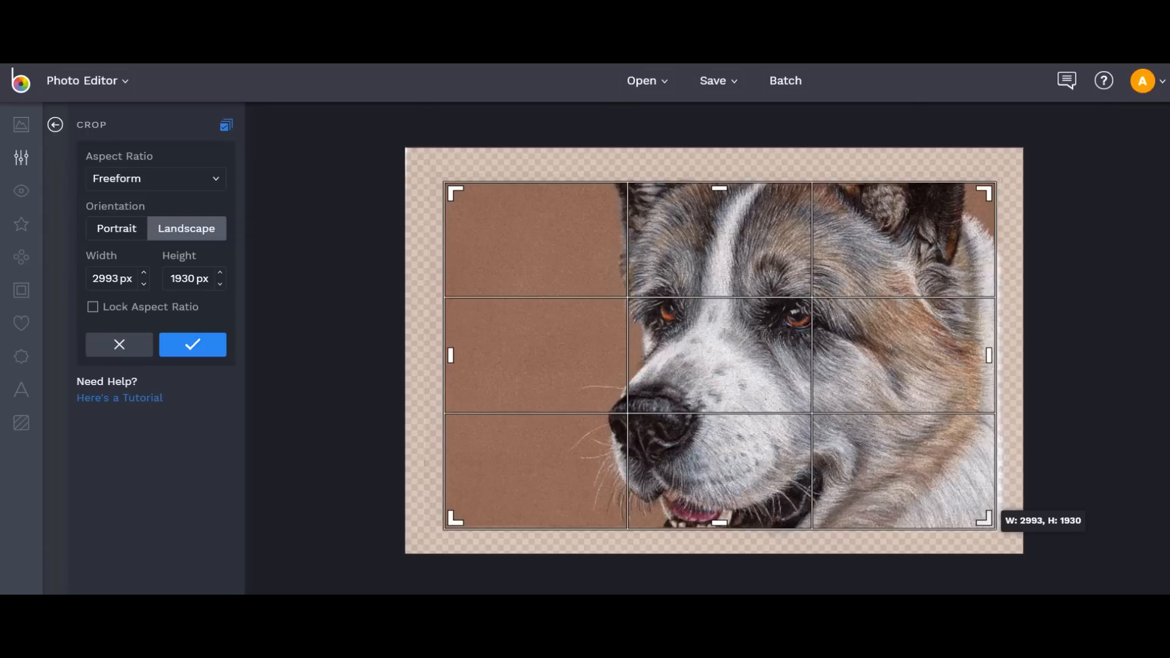
{"action": "left_click_drag", "start_coordinate": [985, 519], "coordinate": [986, 516]}
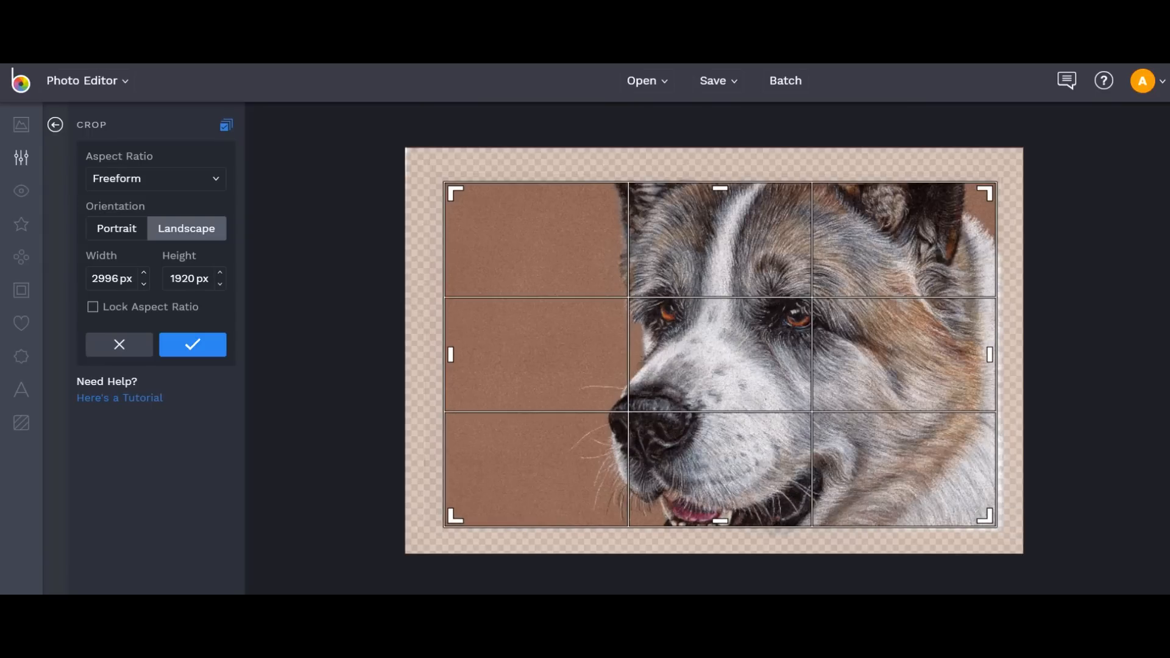
{"action": "mouse_move", "coordinate": [451, 355]}
{"action": "left_mouse_down"}
{"action": "mouse_move", "coordinate": [497, 355]}
{"action": "mouse_move", "coordinate": [455, 355]}
{"action": "left_mouse_up"}
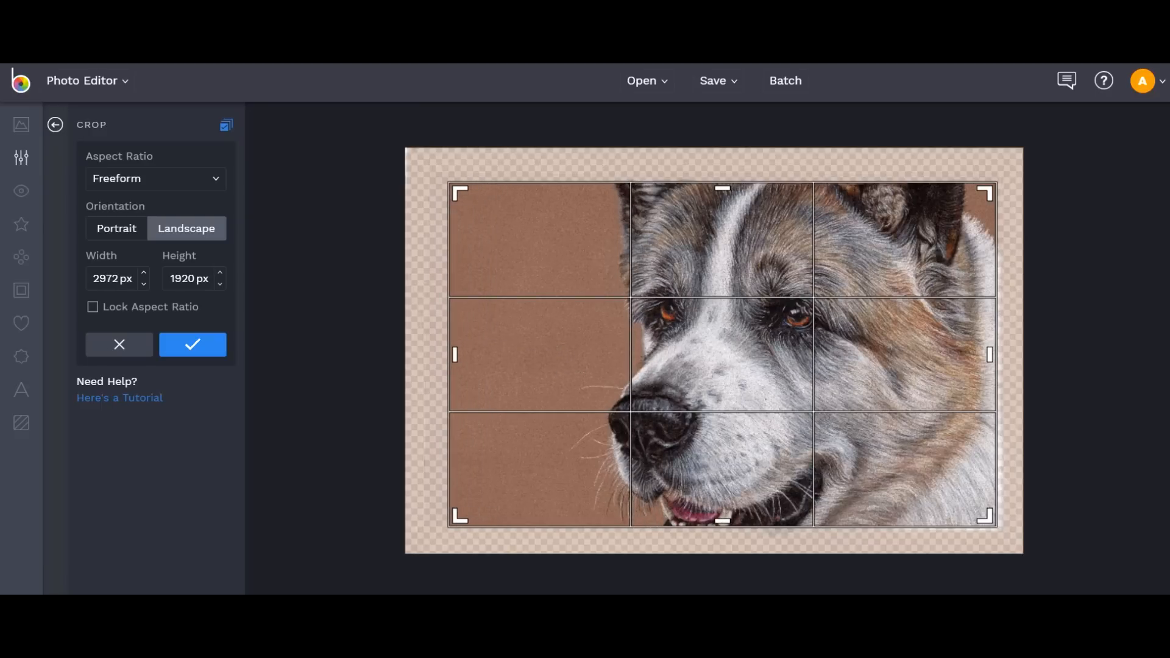
{"action": "left_click", "coordinate": [192, 344]}
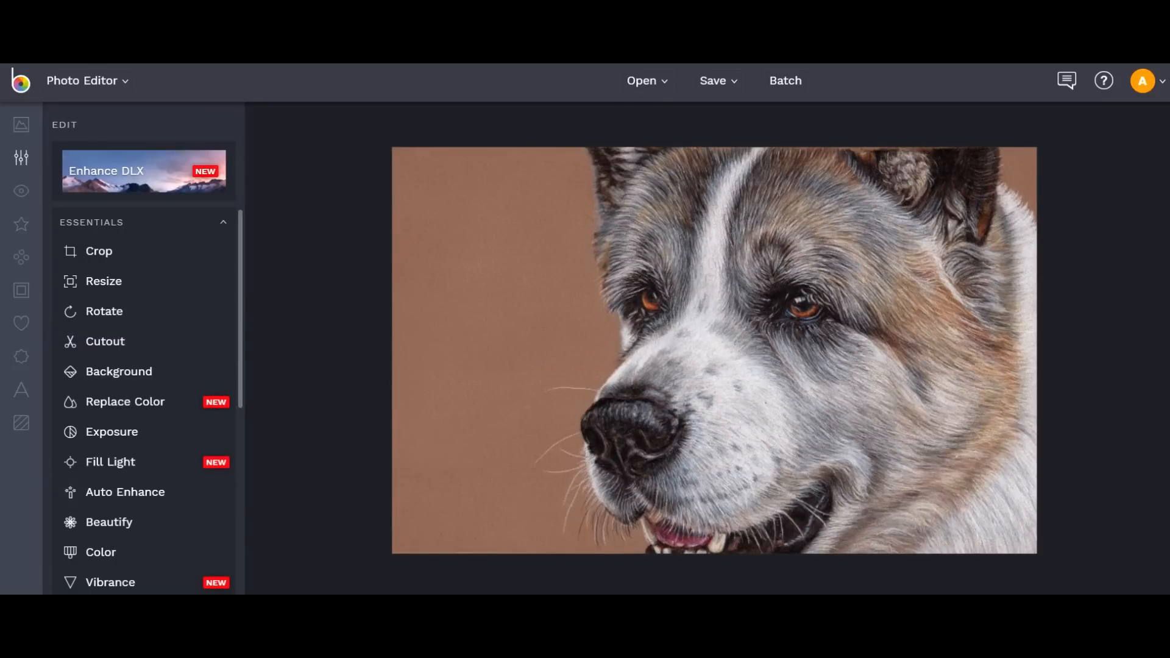
Recrop with the frame extended to the portrait's right edge, giving 2969 × 1898 px.
{"action": "left_click", "coordinate": [98, 251]}
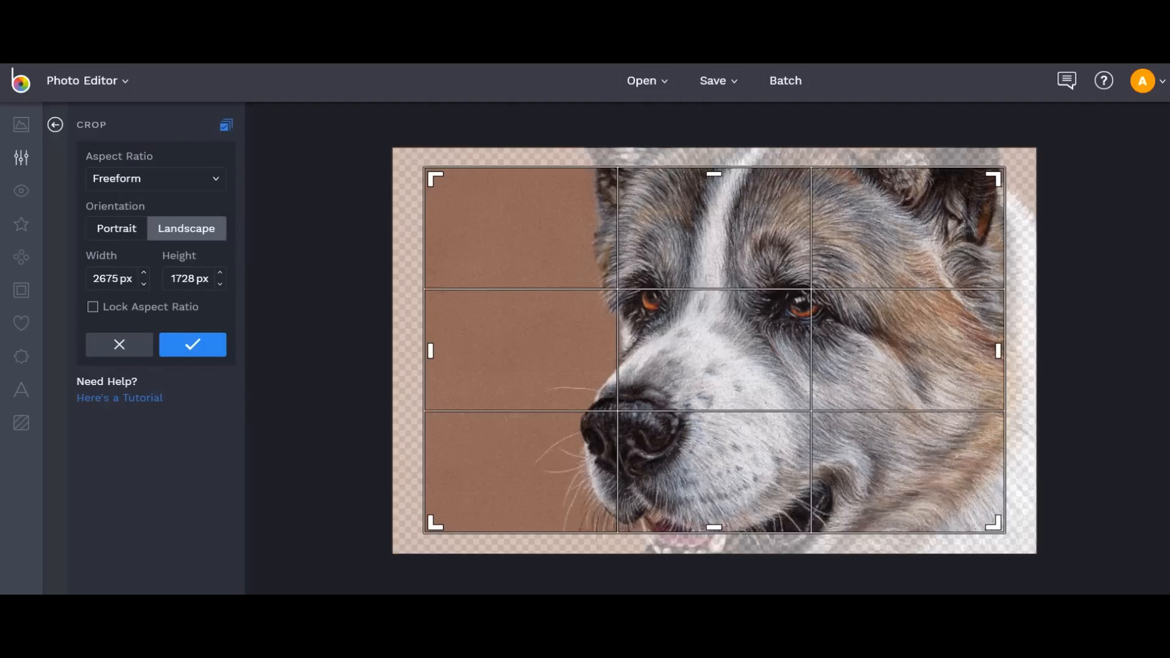
{"action": "left_click_drag", "start_coordinate": [696, 370], "coordinate": [683, 369]}
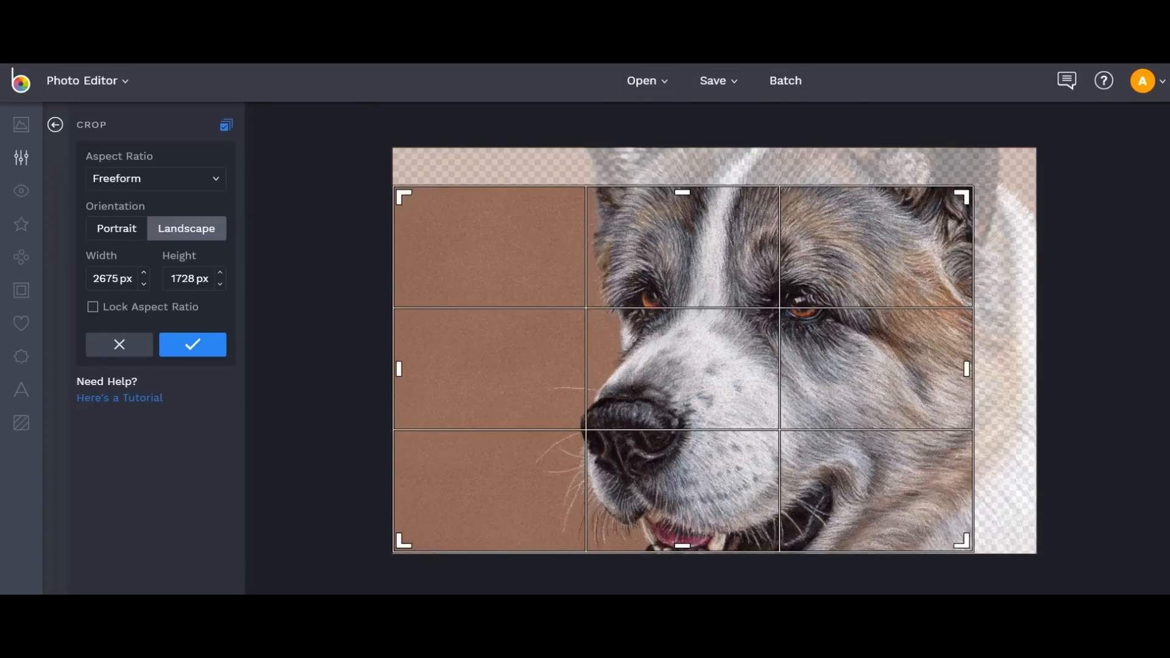
{"action": "left_click_drag", "start_coordinate": [962, 197], "coordinate": [1031, 161]}
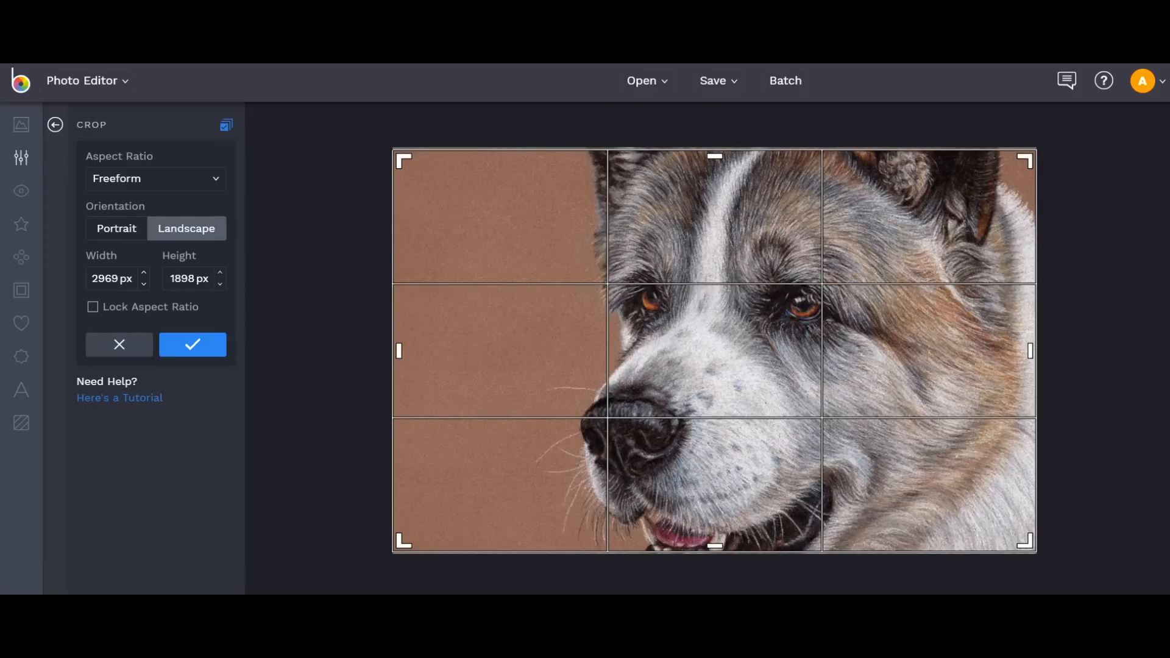
{"action": "left_click", "coordinate": [192, 344]}
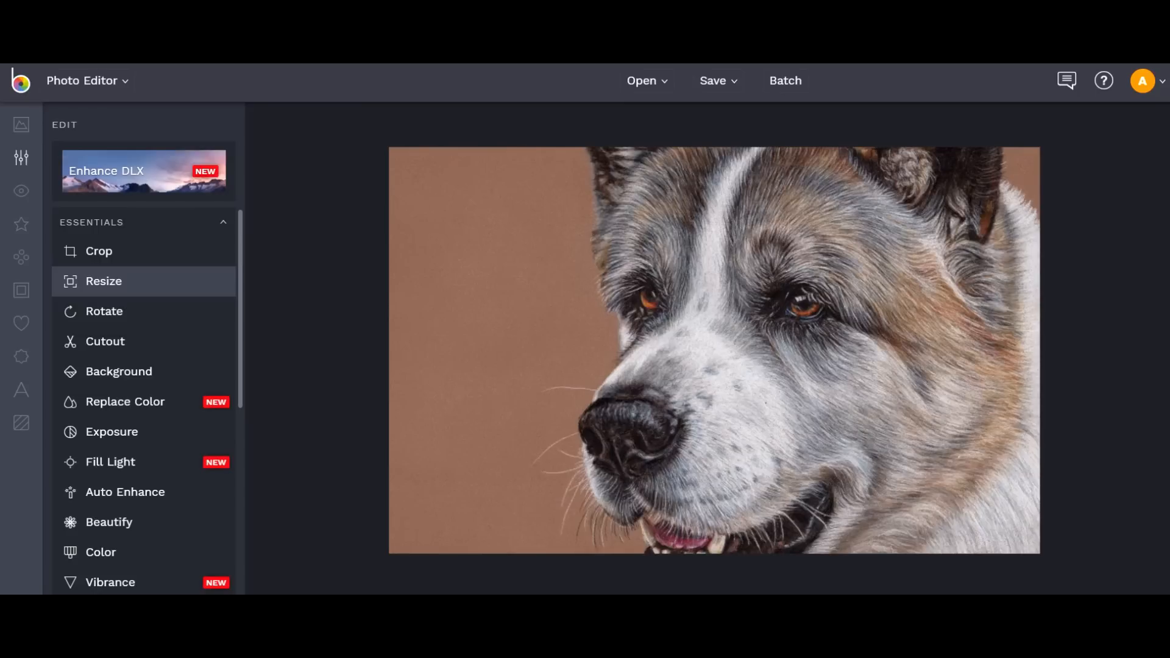
Resize the portrait to 1000 px wide with aspect ratio locked.
{"action": "left_click", "coordinate": [103, 281]}
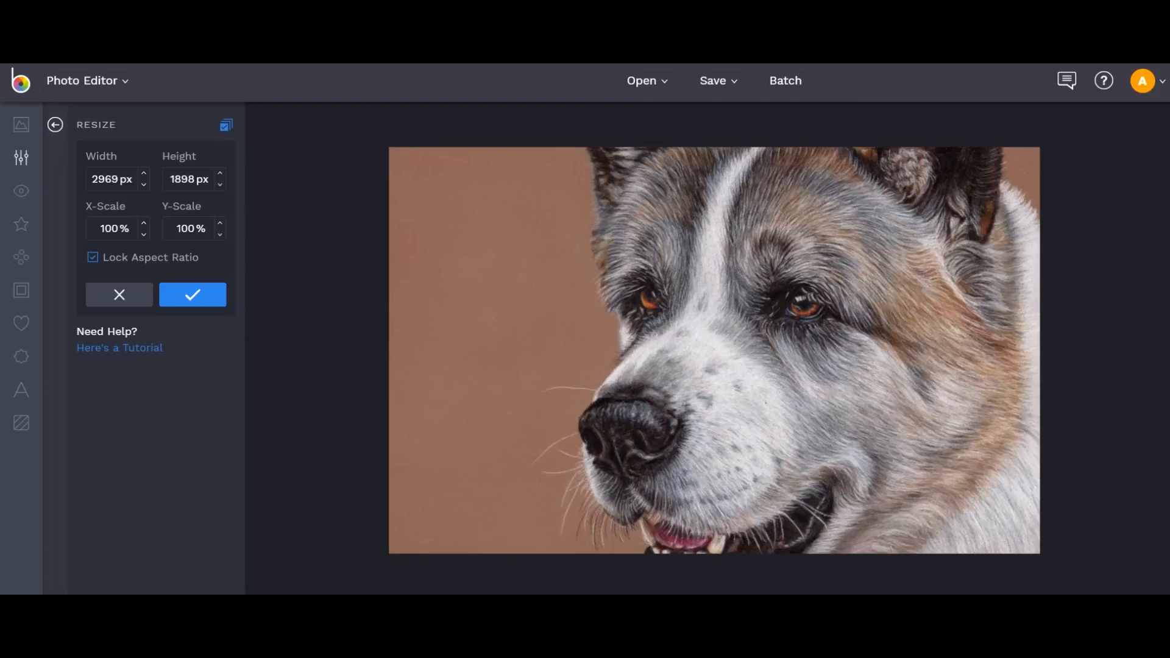
{"action": "left_click", "coordinate": [112, 179]}
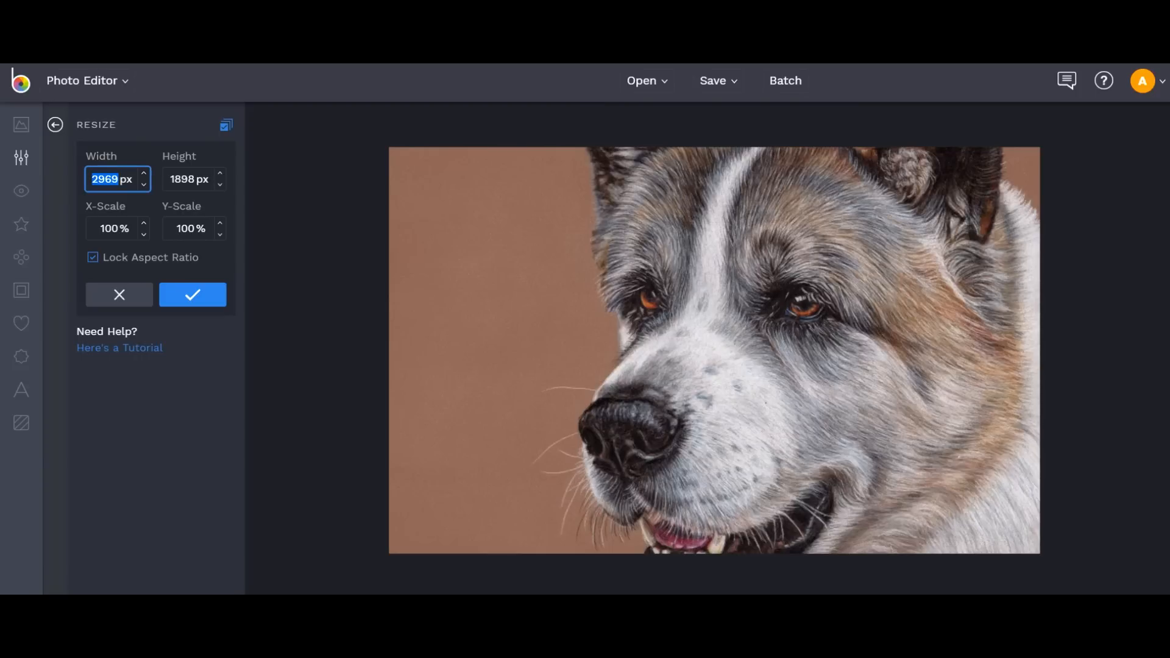
{"action": "type", "text": "1000"}
{"action": "key", "text": "Return"}
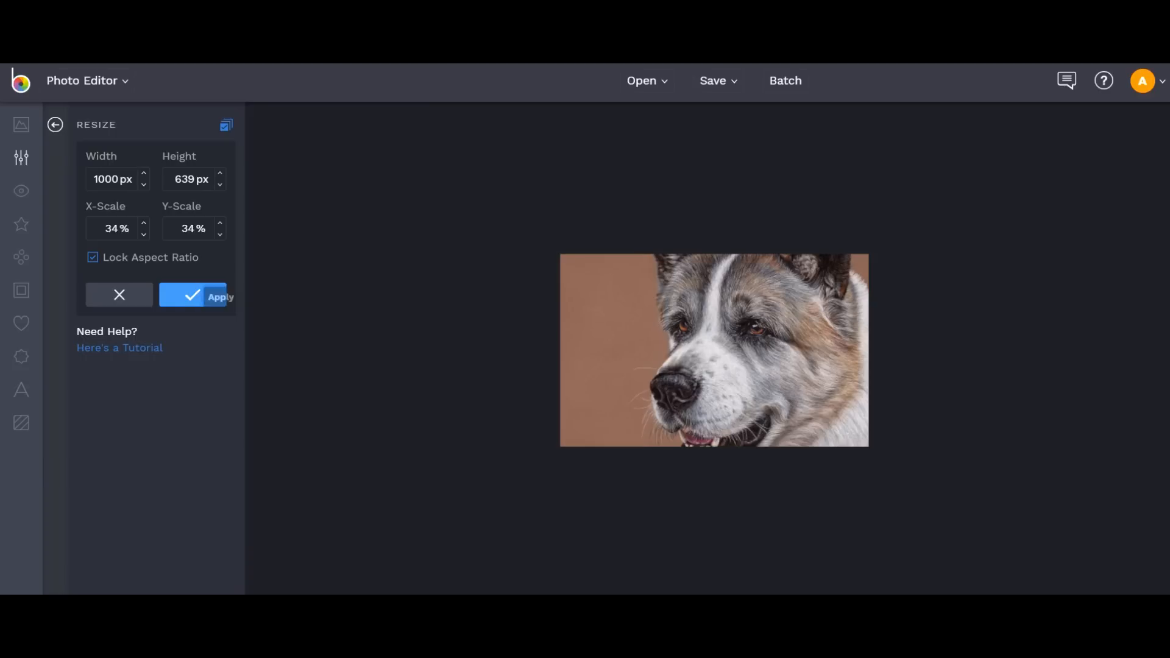
{"action": "left_click", "coordinate": [186, 296]}
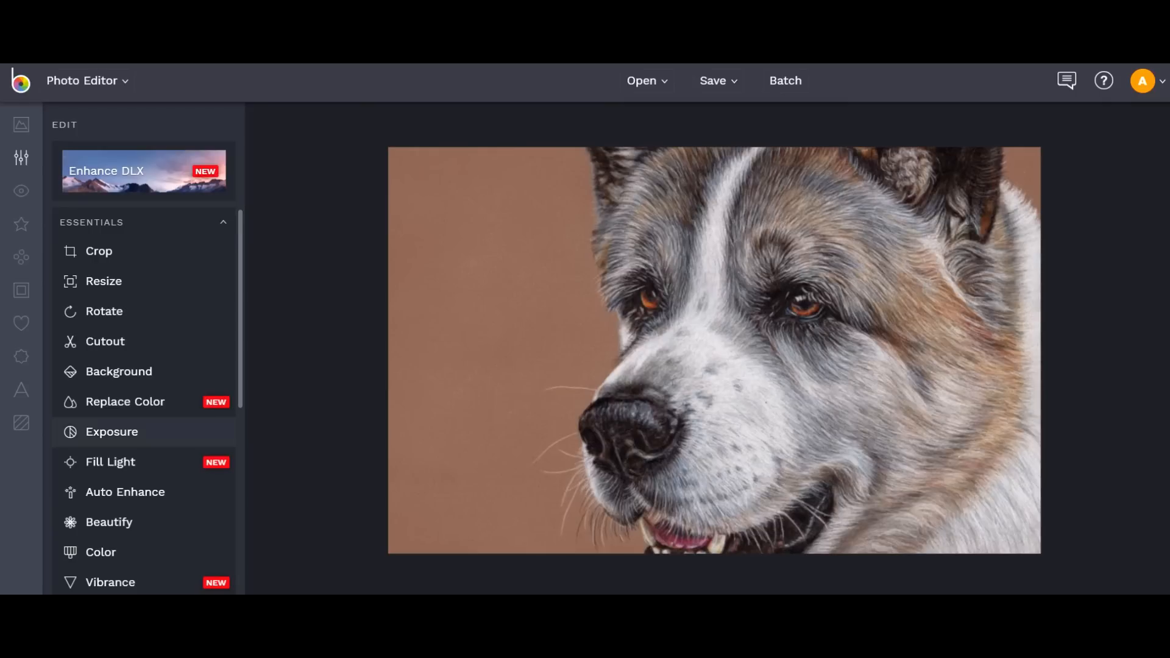
{"action": "left_click", "coordinate": [111, 431]}
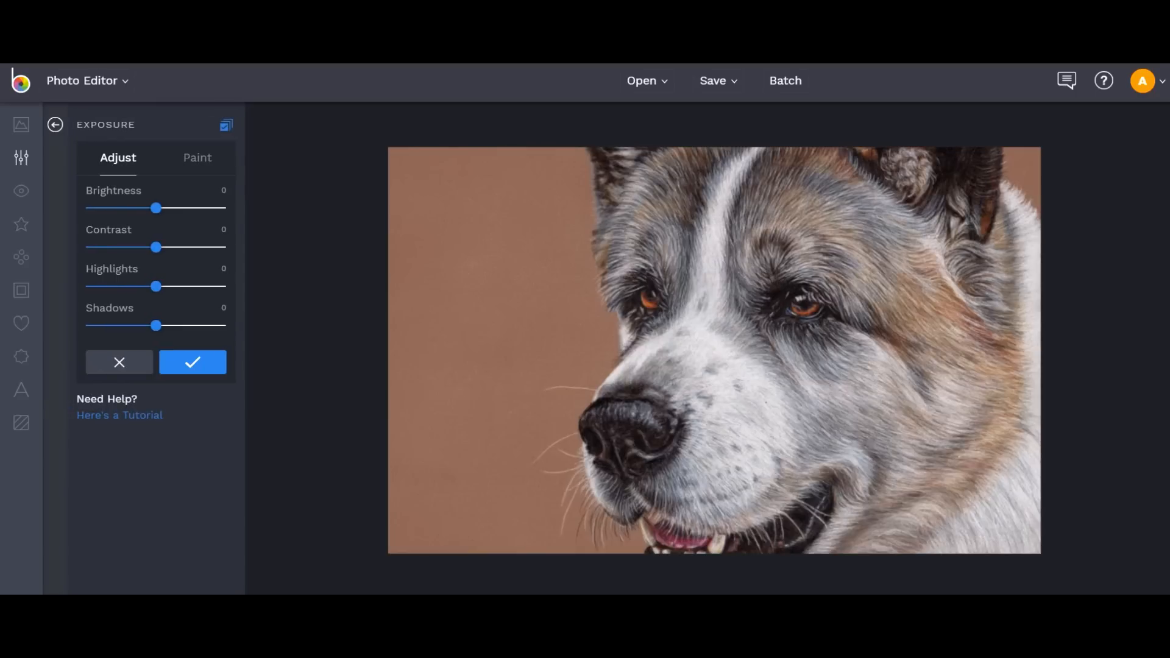
{"action": "left_click_drag", "start_coordinate": [156, 286], "coordinate": [156, 286]}
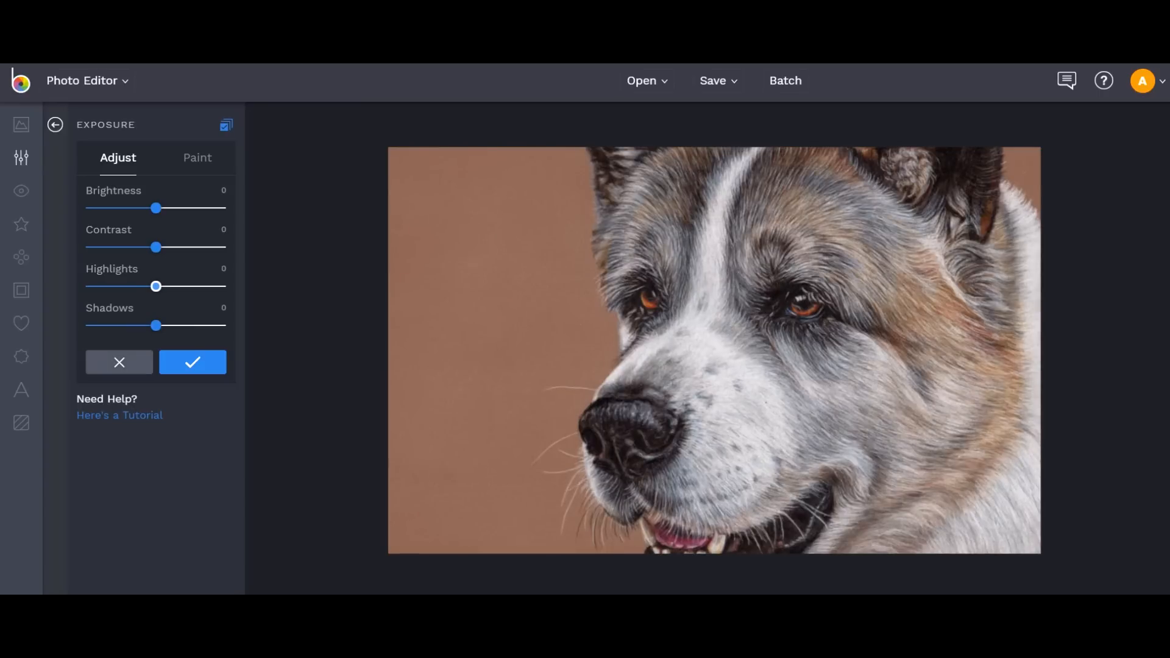
{"action": "left_click", "coordinate": [183, 361]}
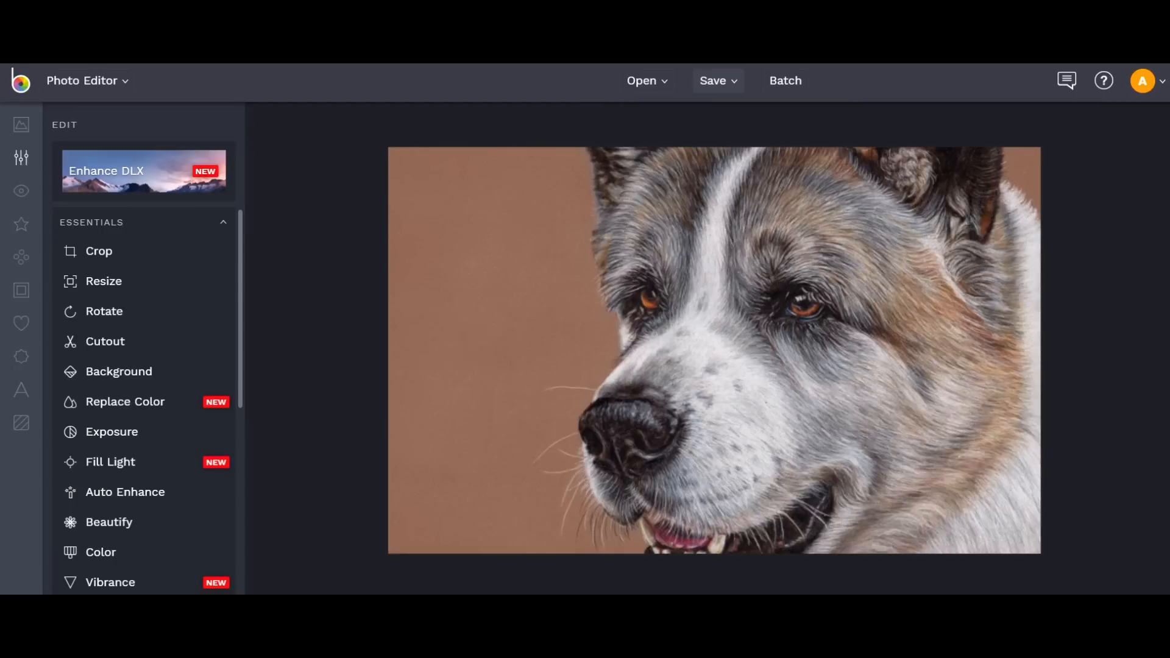
Set up a JPG save to the computer at quality 97.
{"action": "left_click", "coordinate": [718, 81]}
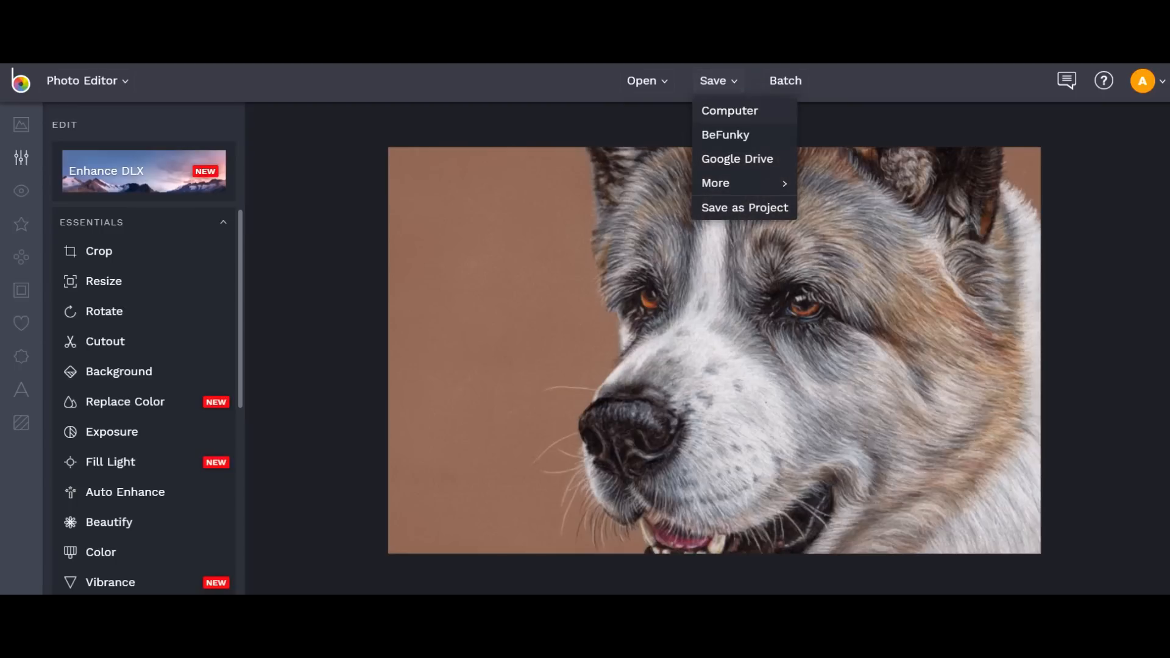
{"action": "left_click", "coordinate": [729, 110]}
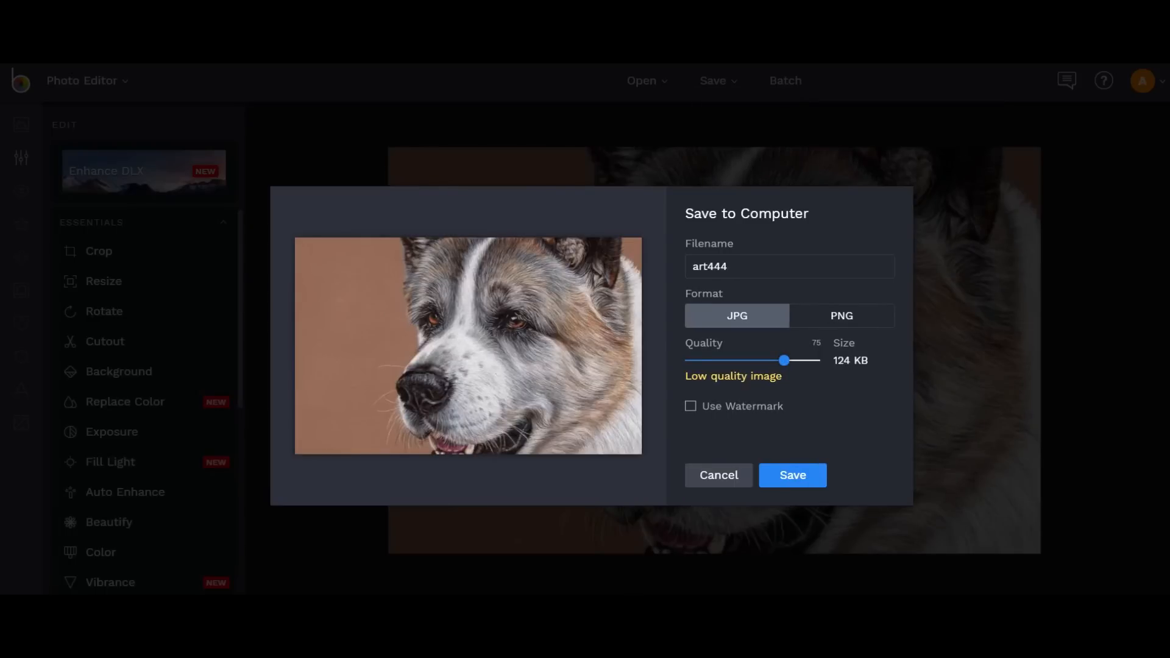
{"action": "left_click_drag", "start_coordinate": [784, 360], "coordinate": [877, 360]}
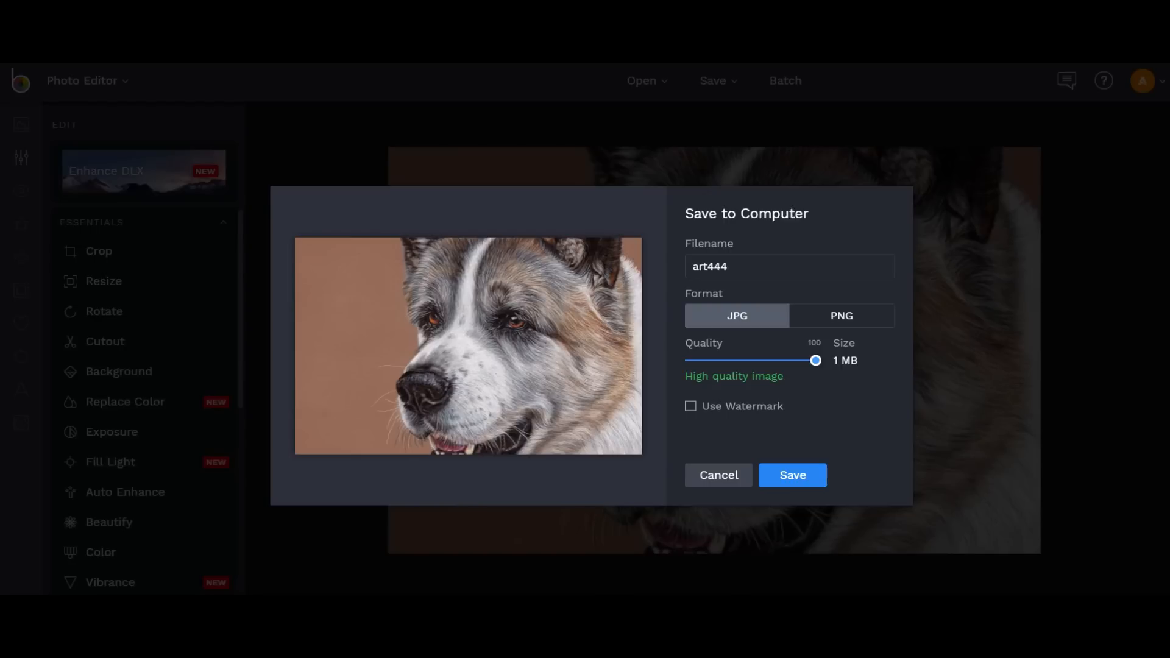
{"action": "left_click_drag", "start_coordinate": [815, 360], "coordinate": [796, 360]}
{"action": "key", "text": "Right"}
{"action": "key", "text": "Right"}
{"action": "key", "text": "Right"}
{"action": "key", "text": "Right"}
{"action": "key", "text": "Right"}
{"action": "key", "text": "Right"}
{"action": "key", "text": "Right"}
{"action": "key", "text": "Right"}
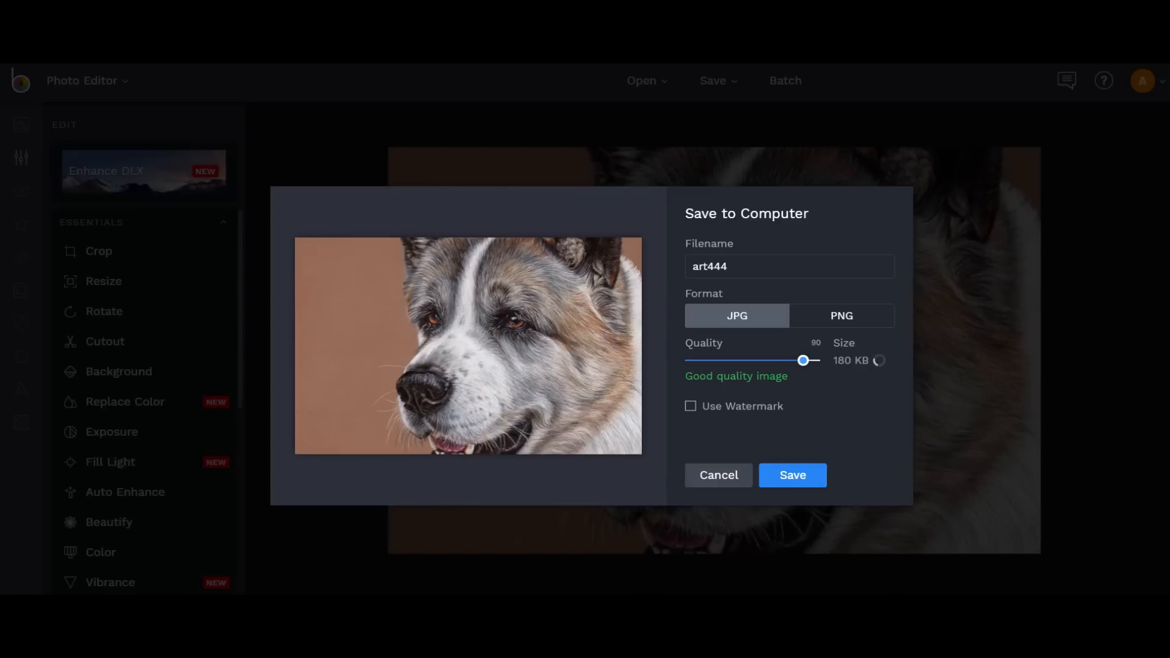
{"action": "key", "text": "Right"}
{"action": "key", "text": "Right"}
{"action": "key", "text": "Right"}
{"action": "key", "text": "Right"}
{"action": "key", "text": "Right"}
{"action": "key", "text": "Right"}
{"action": "key", "text": "Right"}
{"action": "key", "text": "Right"}
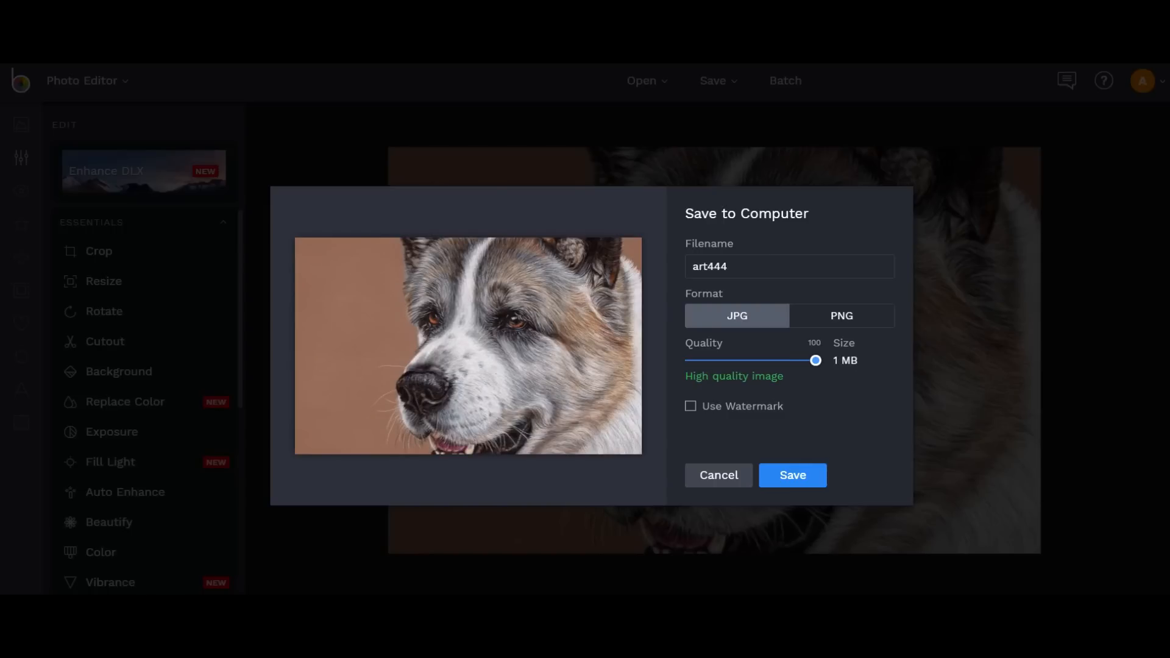
{"action": "key", "text": "Left"}
{"action": "key", "text": "Left"}
{"action": "key", "text": "Left"}
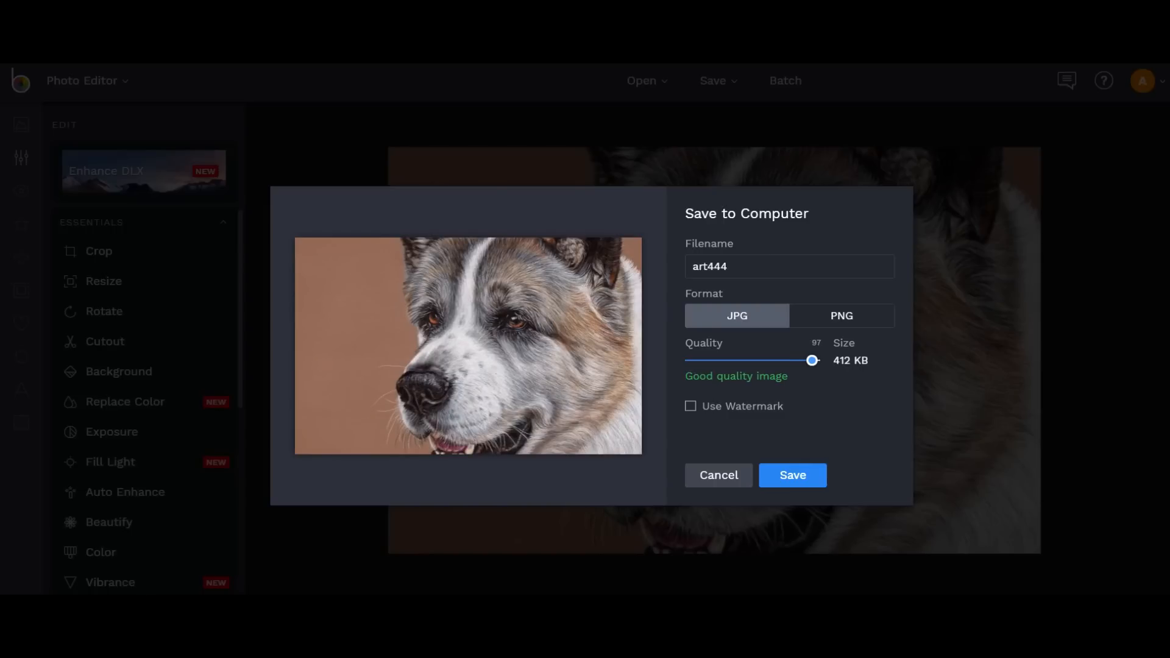
Replace the file name art444 with a new name and confirm the export.
{"action": "left_click", "coordinate": [731, 266]}
{"action": "key", "text": "BackSpace"}
{"action": "key", "text": "BackSpace"}
{"action": "key", "text": "BackSpace"}
{"action": "key", "text": "BackSpace"}
{"action": "key", "text": "BackSpace"}
{"action": "key", "text": "BackSpace"}
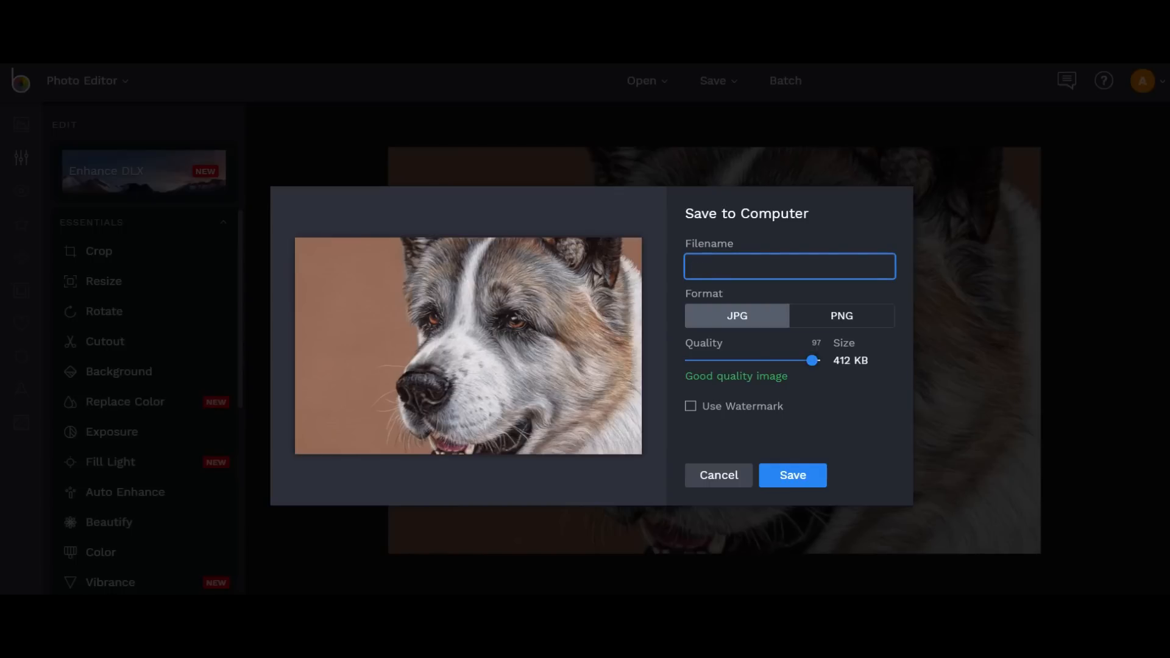
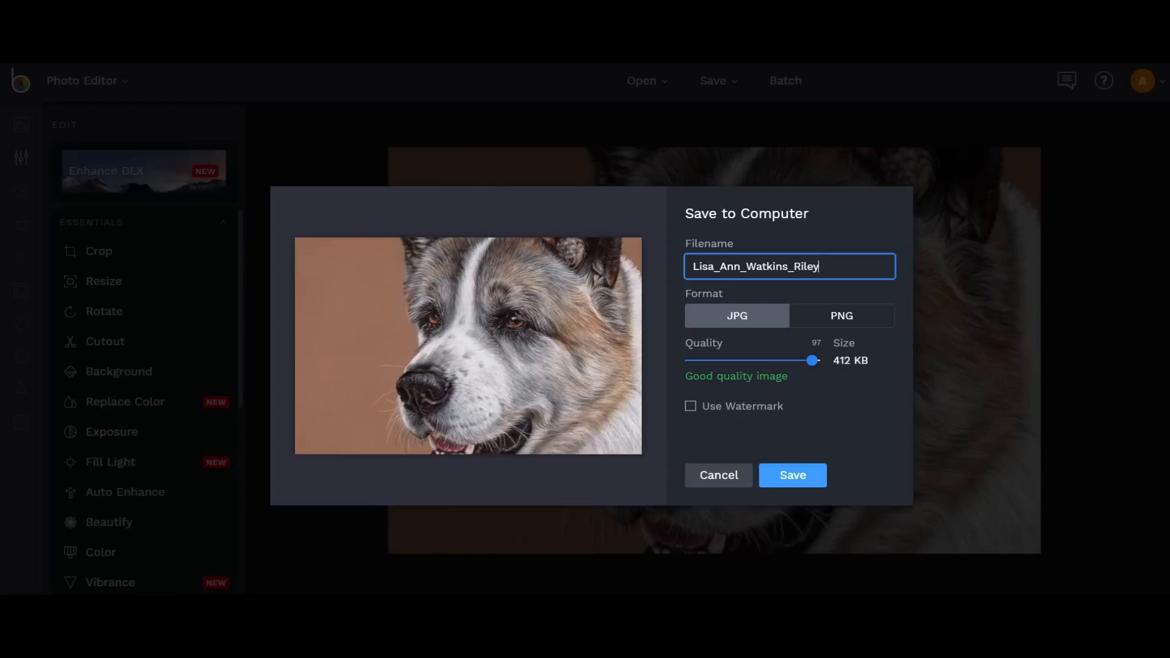
{"action": "key", "text": "Return"}
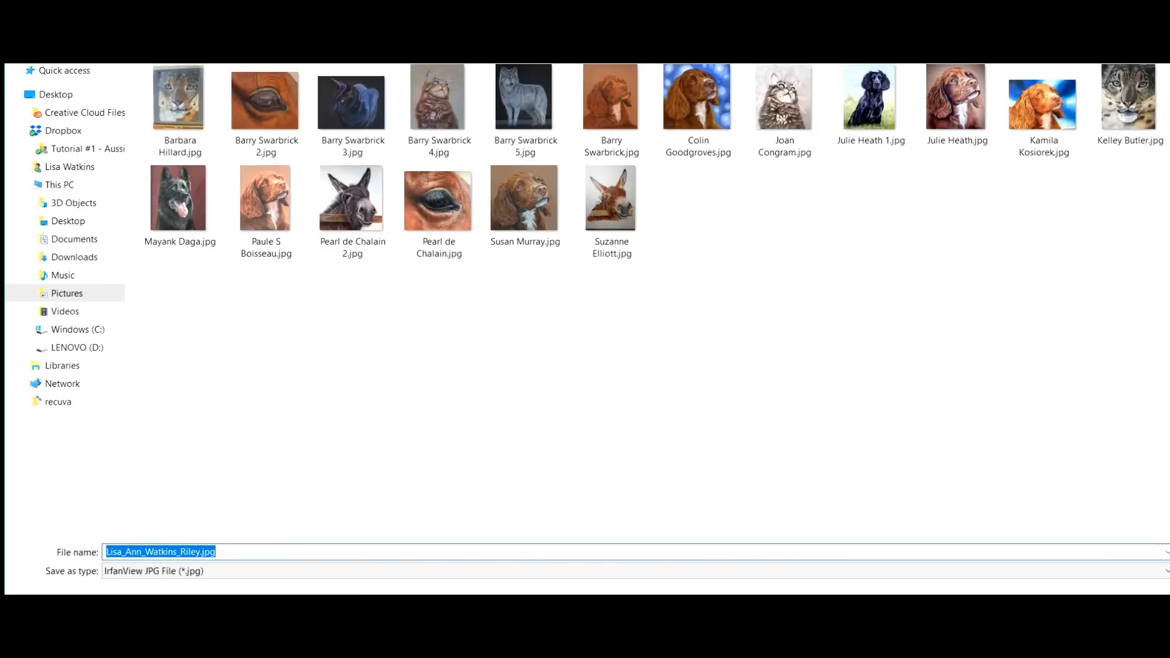
Go to LENOVO (D:) > OneDrive > Pictures > Commission files > Riley as the save location.
{"action": "left_click", "coordinate": [77, 348]}
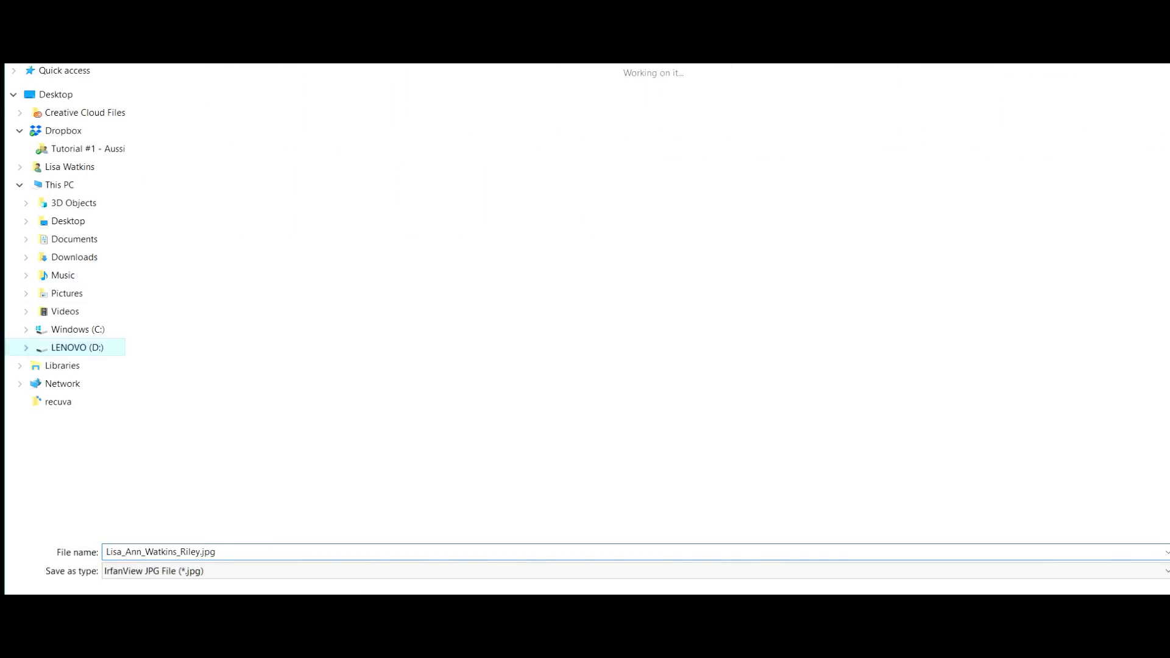
{"action": "double_click", "coordinate": [515, 122]}
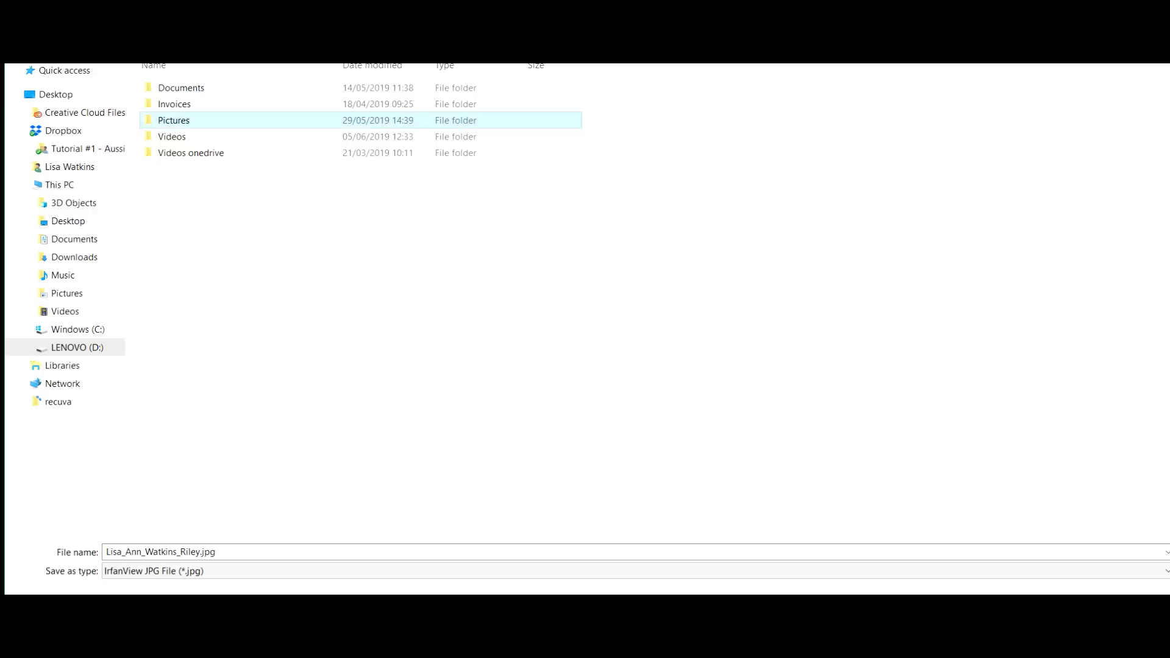
{"action": "double_click", "coordinate": [173, 120]}
{"action": "double_click", "coordinate": [435, 104]}
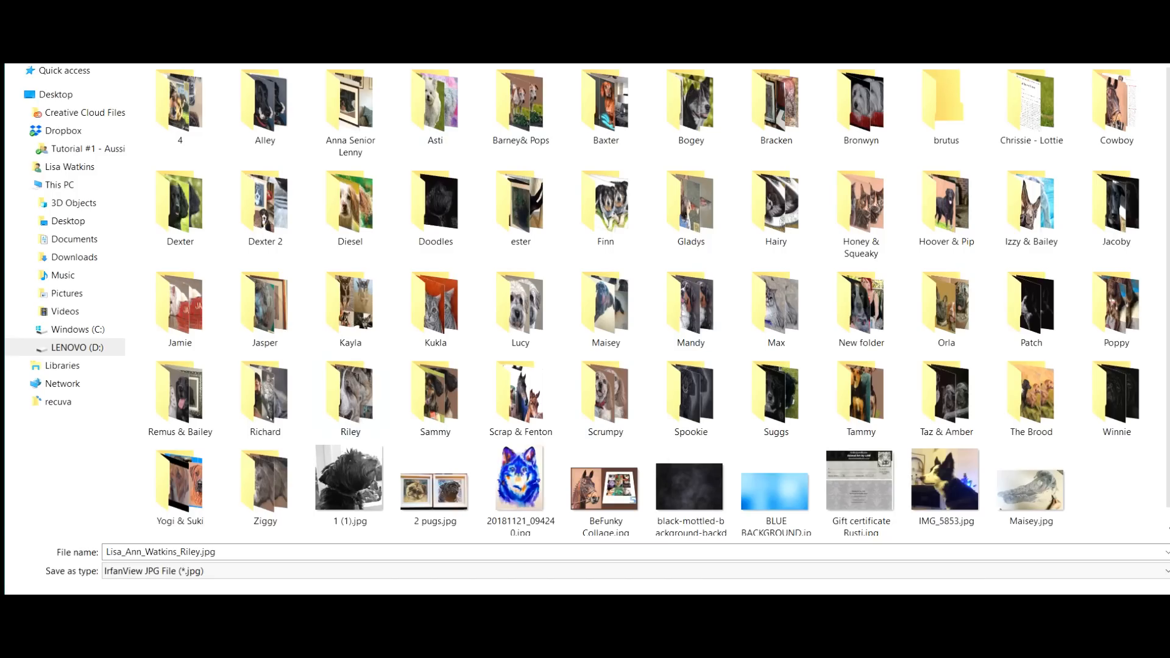
{"action": "double_click", "coordinate": [351, 393]}
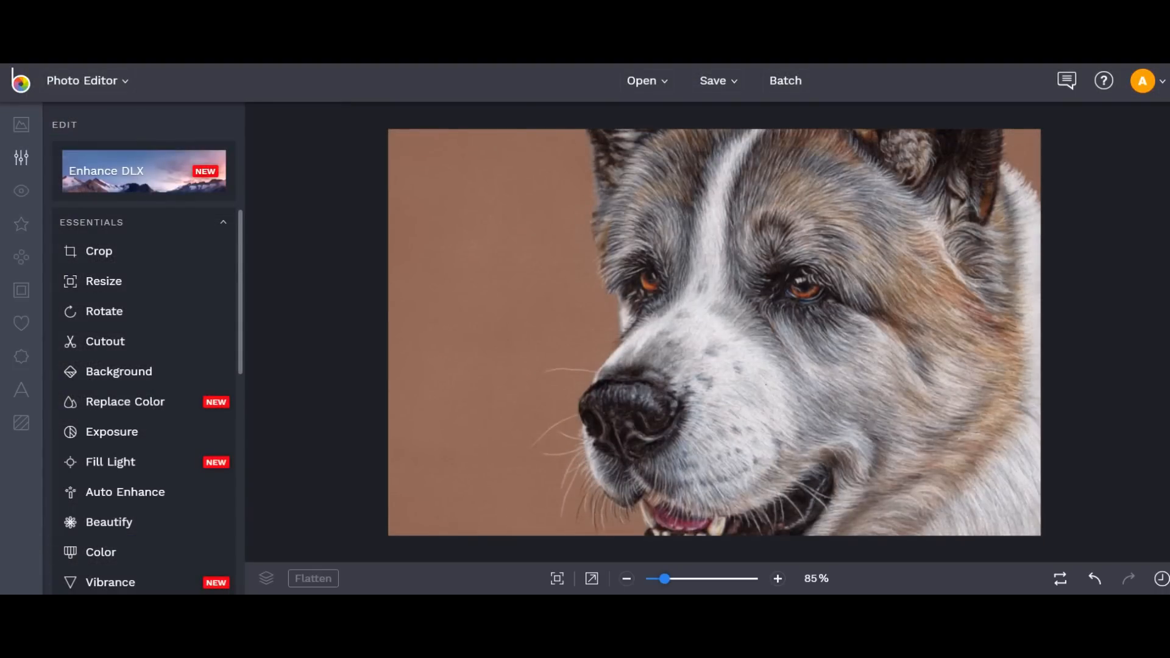
Undo the resize, fit the full-size portrait in view, and show the Save options.
{"action": "left_click", "coordinate": [1095, 578]}
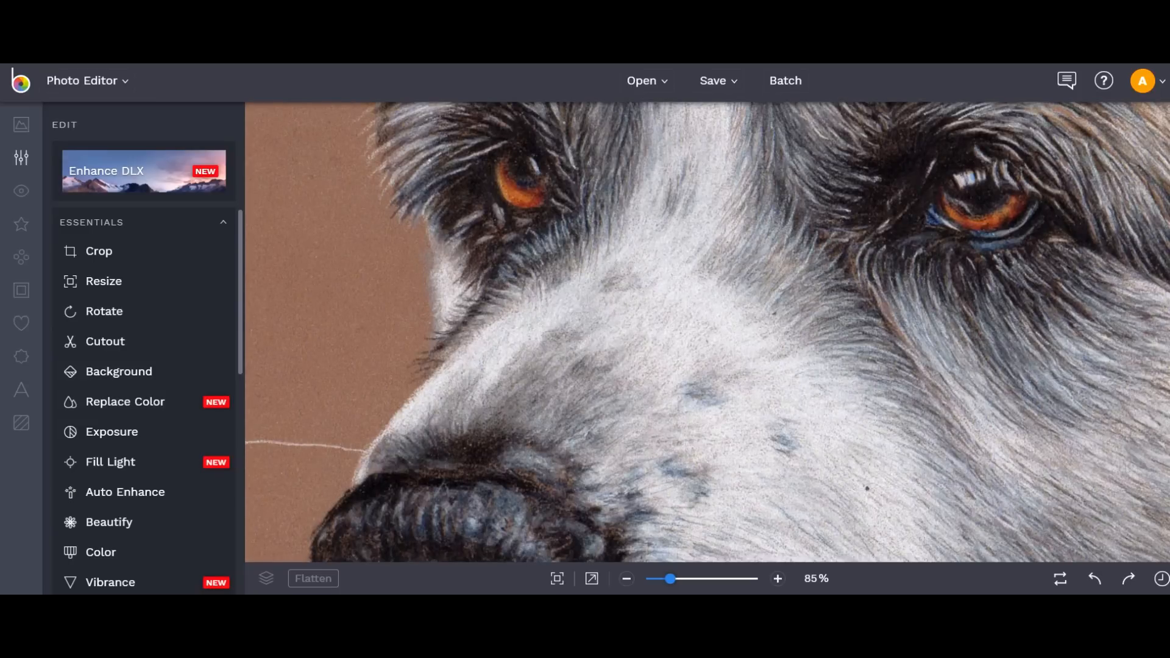
{"action": "key", "text": "ctrl+0"}
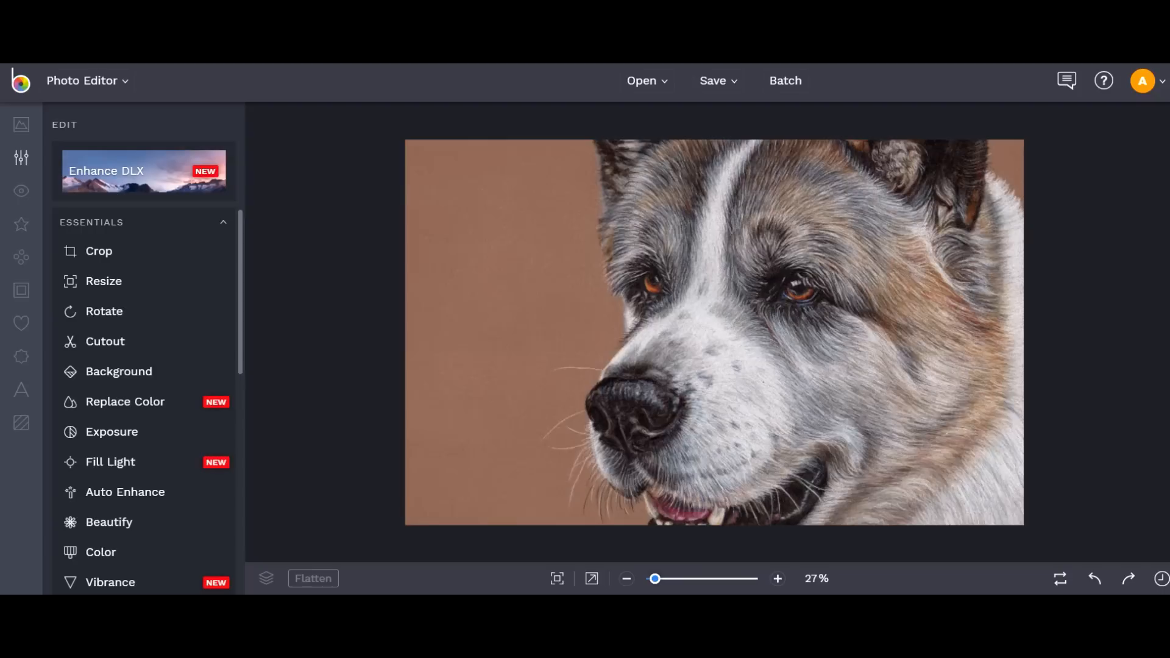
{"action": "left_click", "coordinate": [717, 80]}
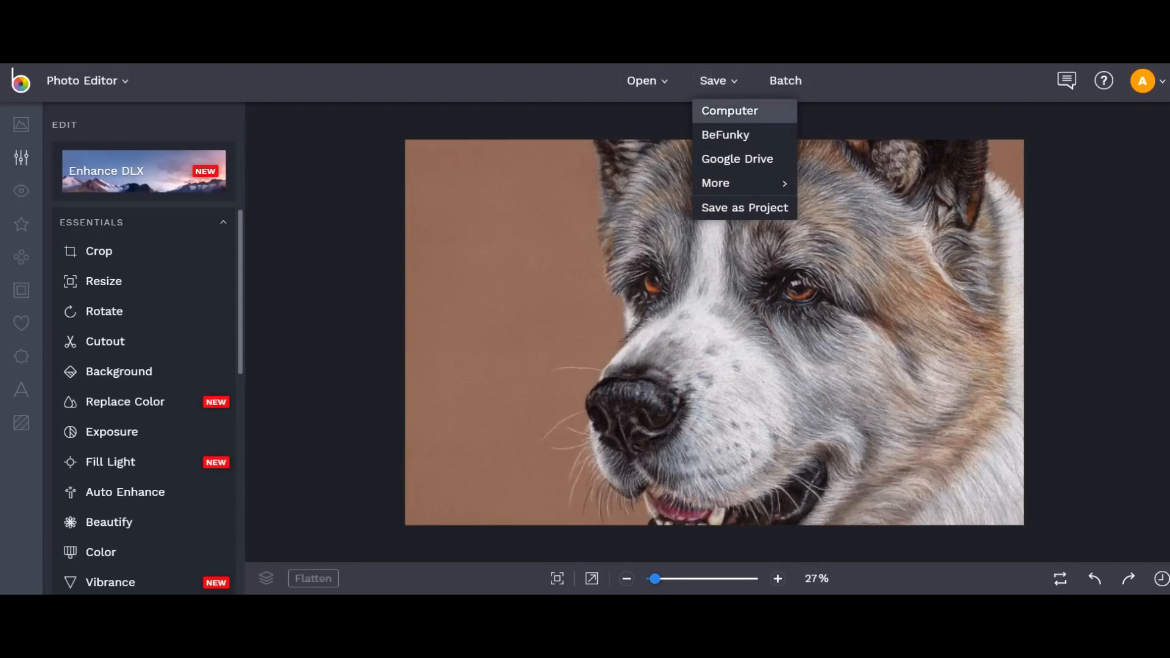
Save to the computer as a JPG with 2 appended to the file name.
{"action": "left_click", "coordinate": [729, 110]}
{"action": "left_click", "coordinate": [829, 248]}
{"action": "type", "text": "2"}
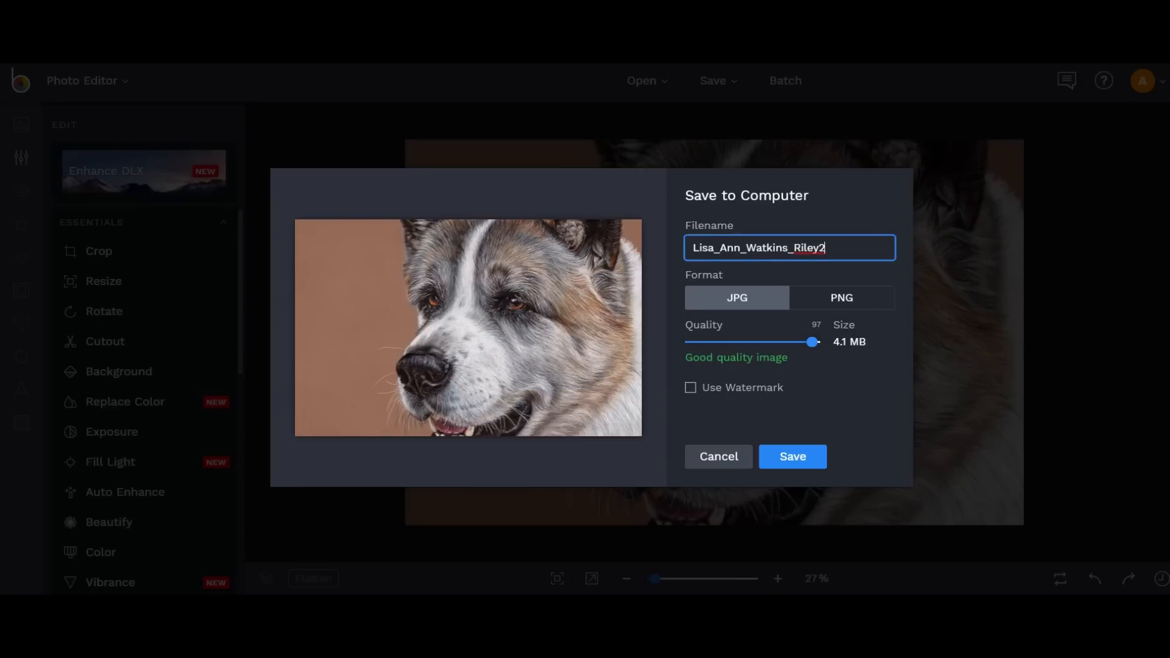
{"action": "left_click", "coordinate": [792, 456]}
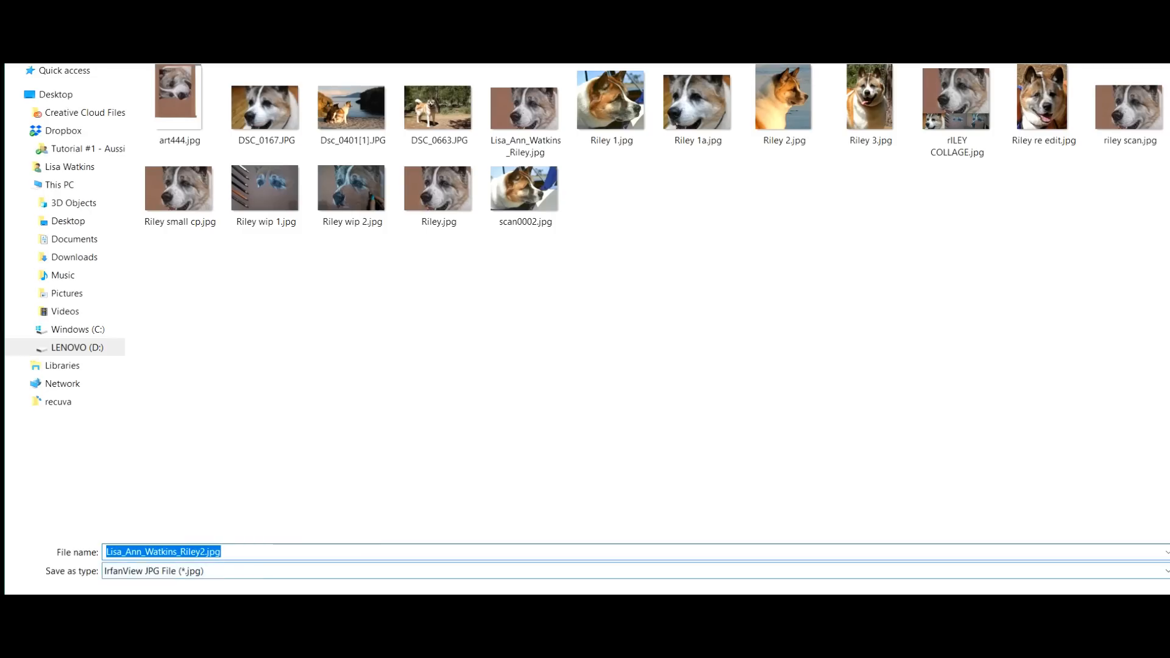
{"action": "key", "text": "Return"}
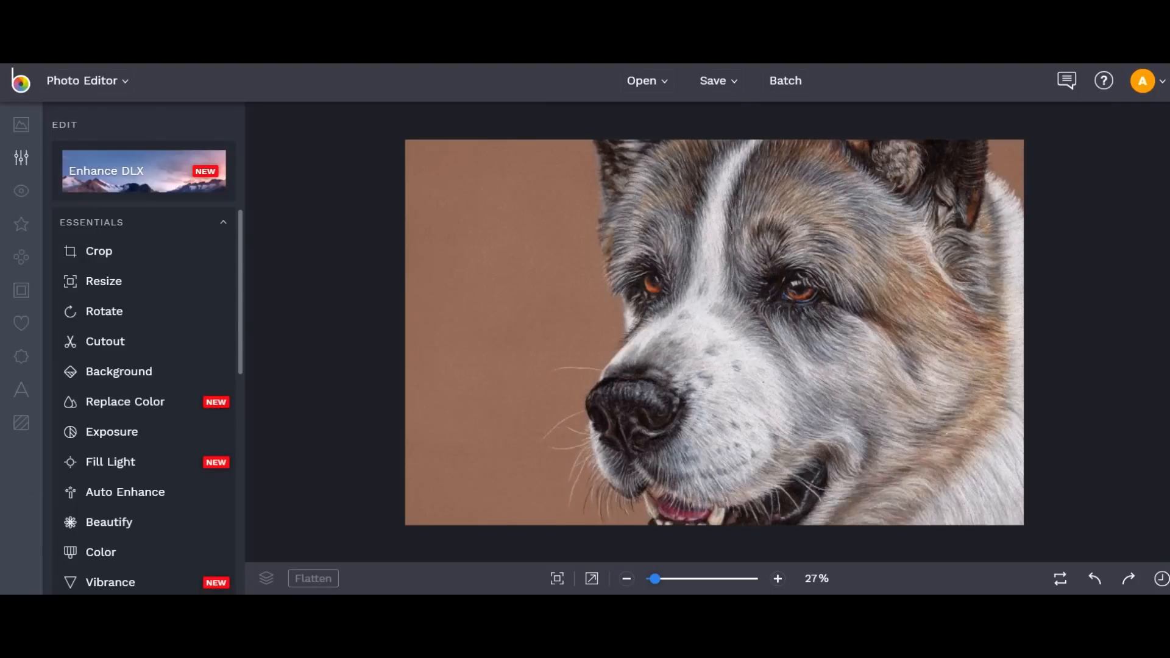
Show the downloaded JPG in its folder and open it with Paint.
{"action": "left_click", "coordinate": [155, 611]}
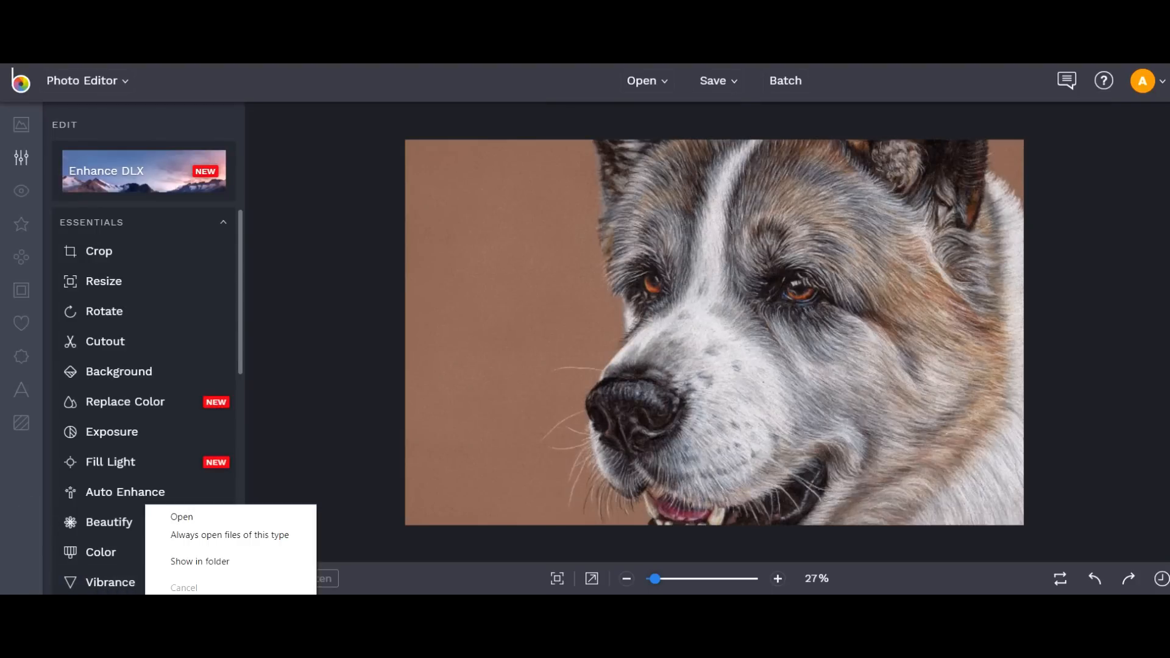
{"action": "left_click", "coordinate": [200, 561]}
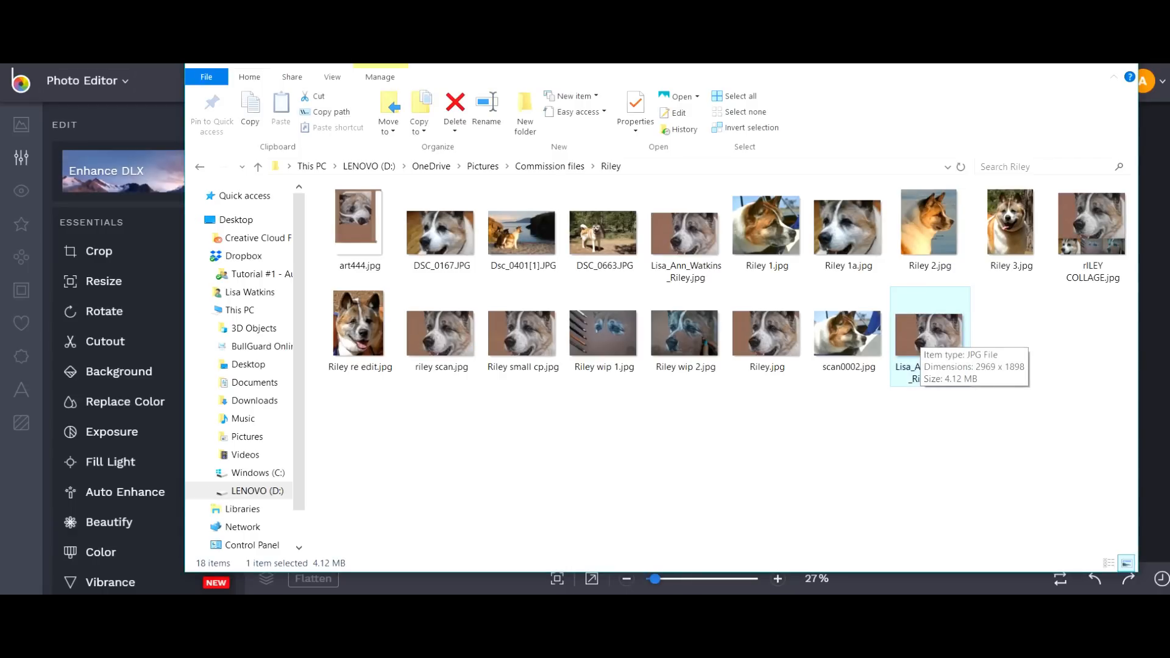
{"action": "right_click", "coordinate": [927, 335]}
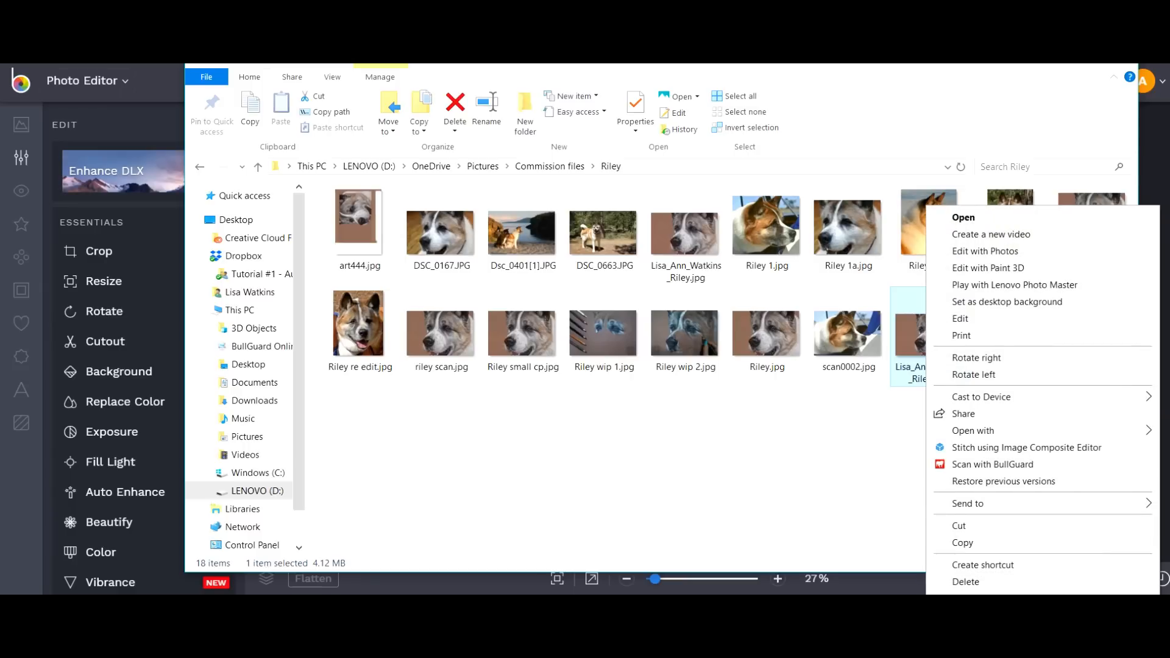
{"action": "mouse_move", "coordinate": [981, 396]}
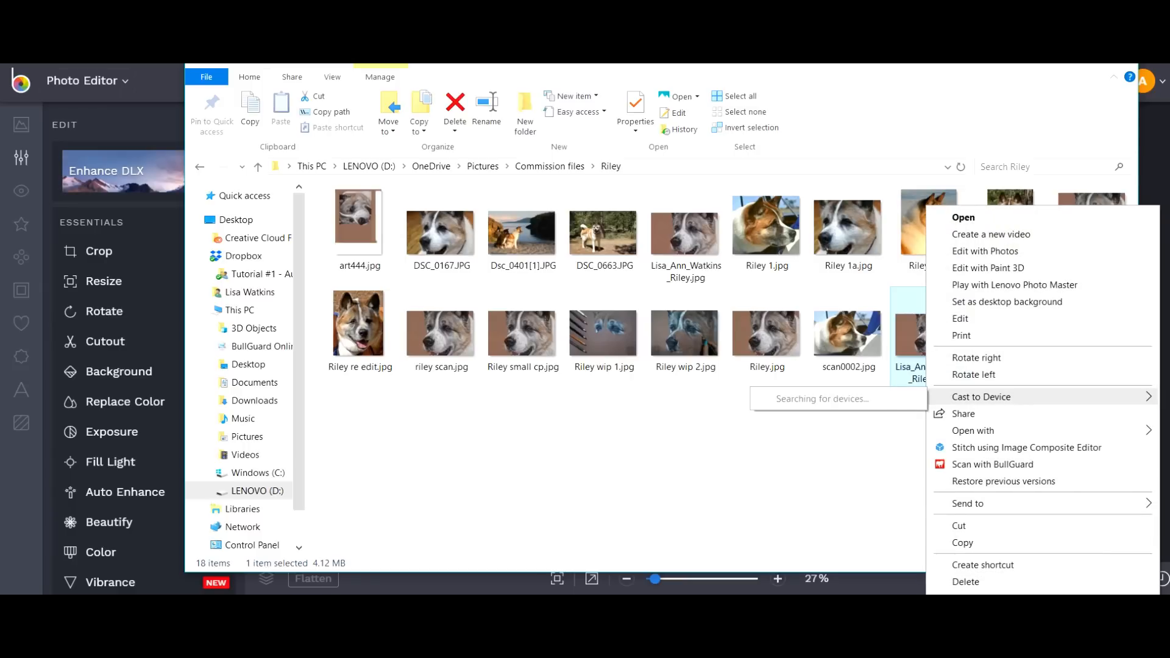
{"action": "mouse_move", "coordinate": [973, 430]}
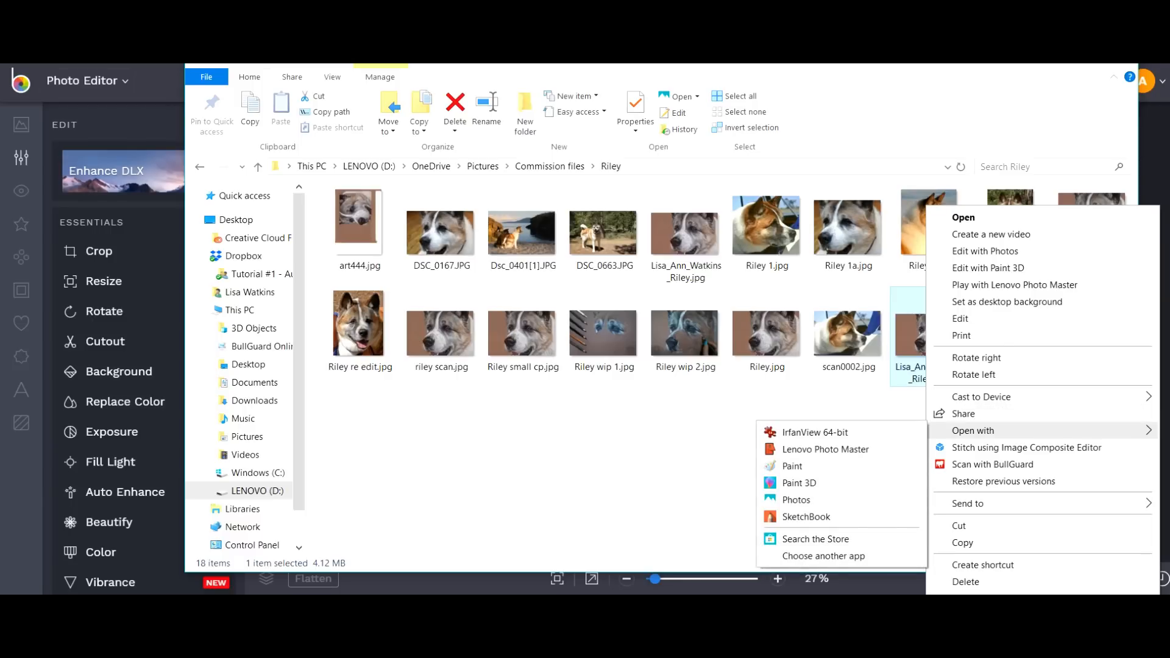
{"action": "left_click", "coordinate": [792, 465]}
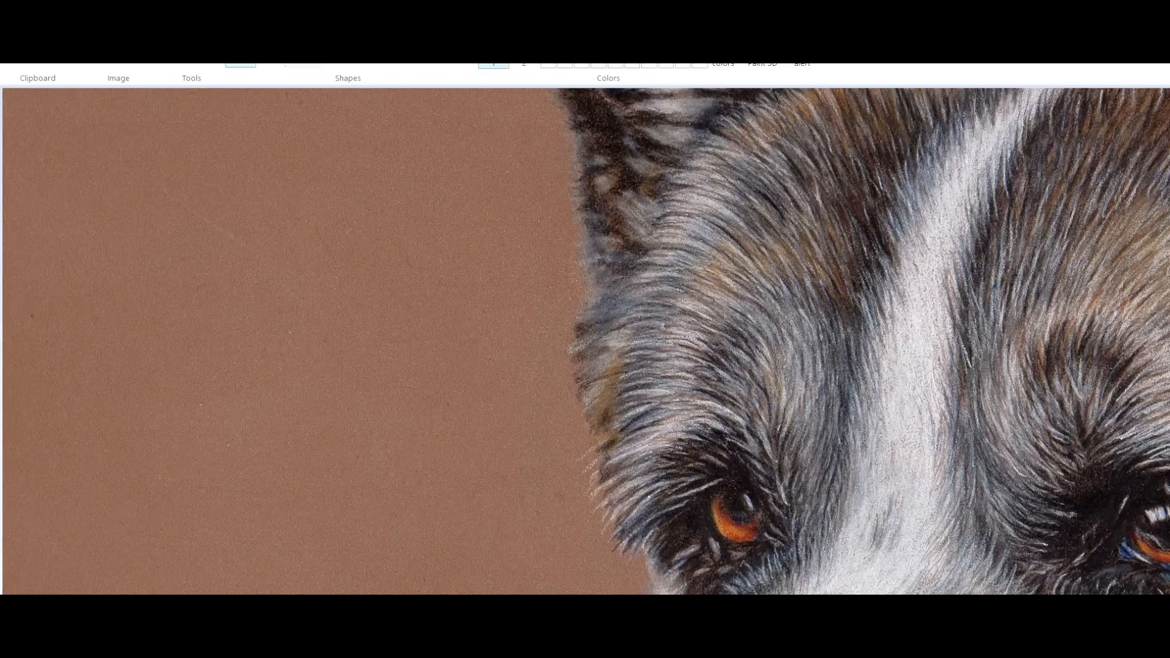
Restore the Paint window to a smaller size.
{"action": "left_click_drag", "start_coordinate": [366, 1], "coordinate": [375, 46]}
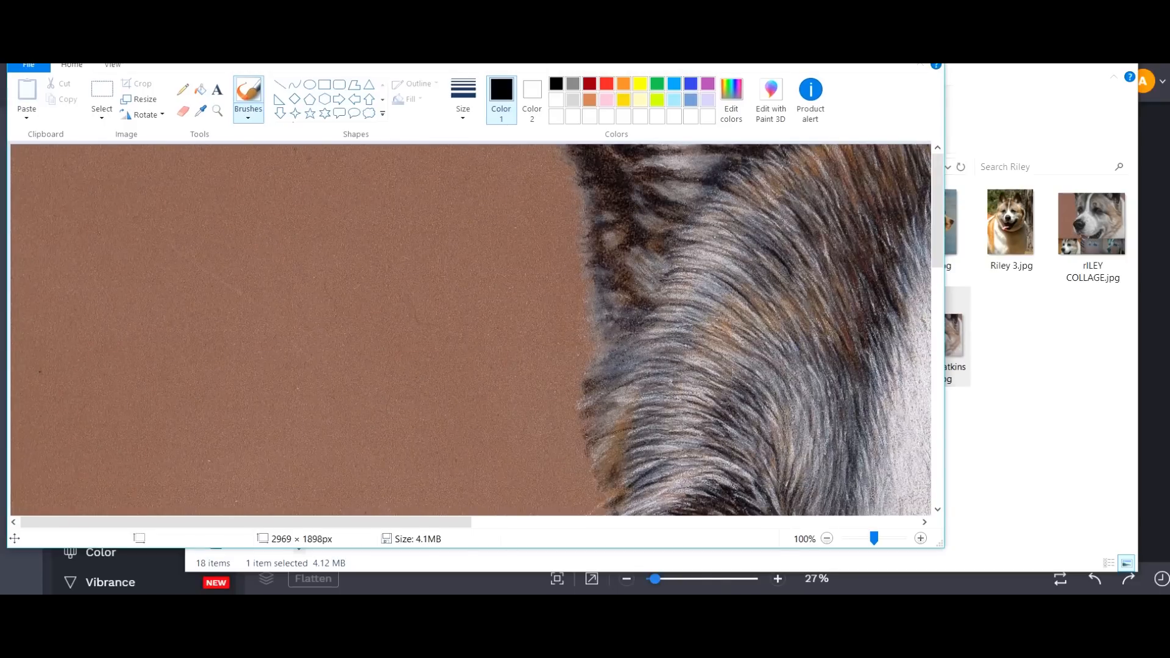
{"action": "left_click", "coordinate": [892, 43]}
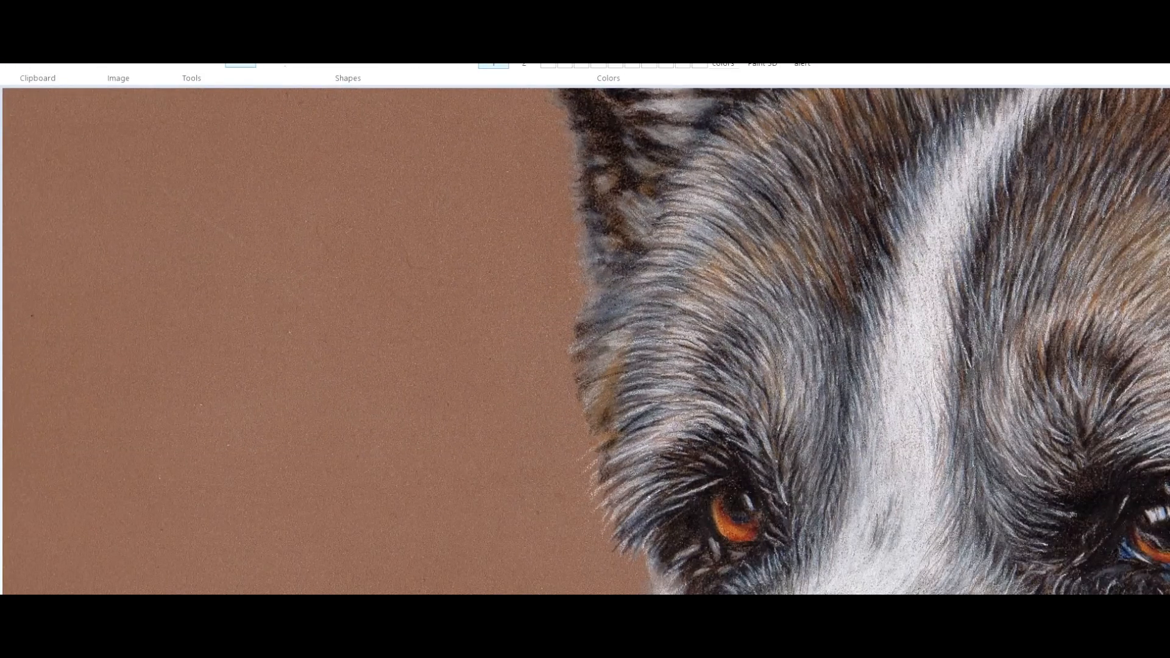
{"action": "mouse_move", "coordinate": [725, 1]}
{"action": "left_mouse_down"}
{"action": "mouse_move", "coordinate": [730, 36]}
{"action": "mouse_move", "coordinate": [670, 73]}
{"action": "left_mouse_up"}
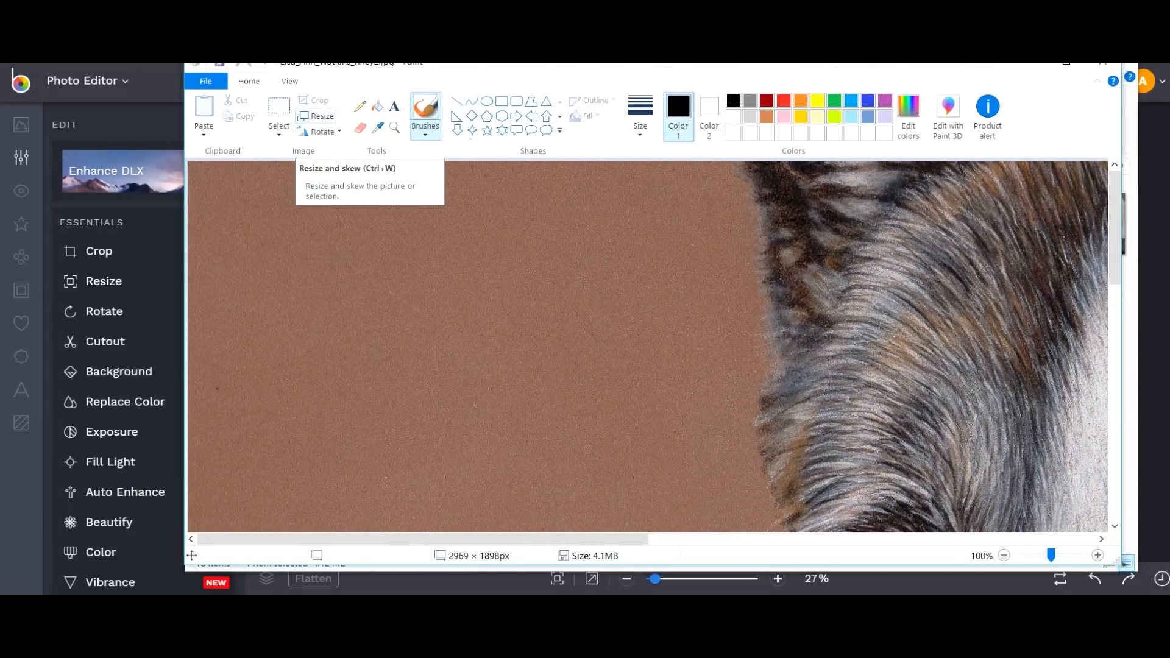
Resize the image to 1000 pixels wide (1000 × 639), keeping aspect ratio, then show the File menu.
{"action": "left_click", "coordinate": [316, 116]}
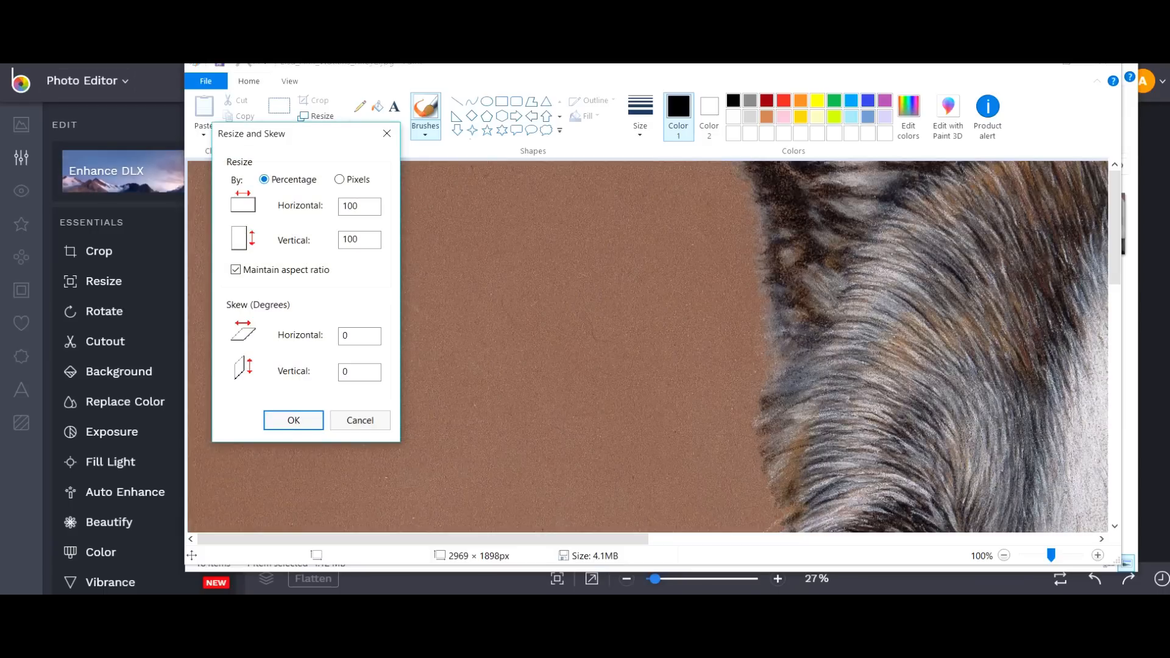
{"action": "left_click", "coordinate": [339, 179]}
{"action": "left_click_drag", "start_coordinate": [365, 207], "coordinate": [342, 207]}
{"action": "type", "text": "1000"}
{"action": "left_click", "coordinate": [304, 418]}
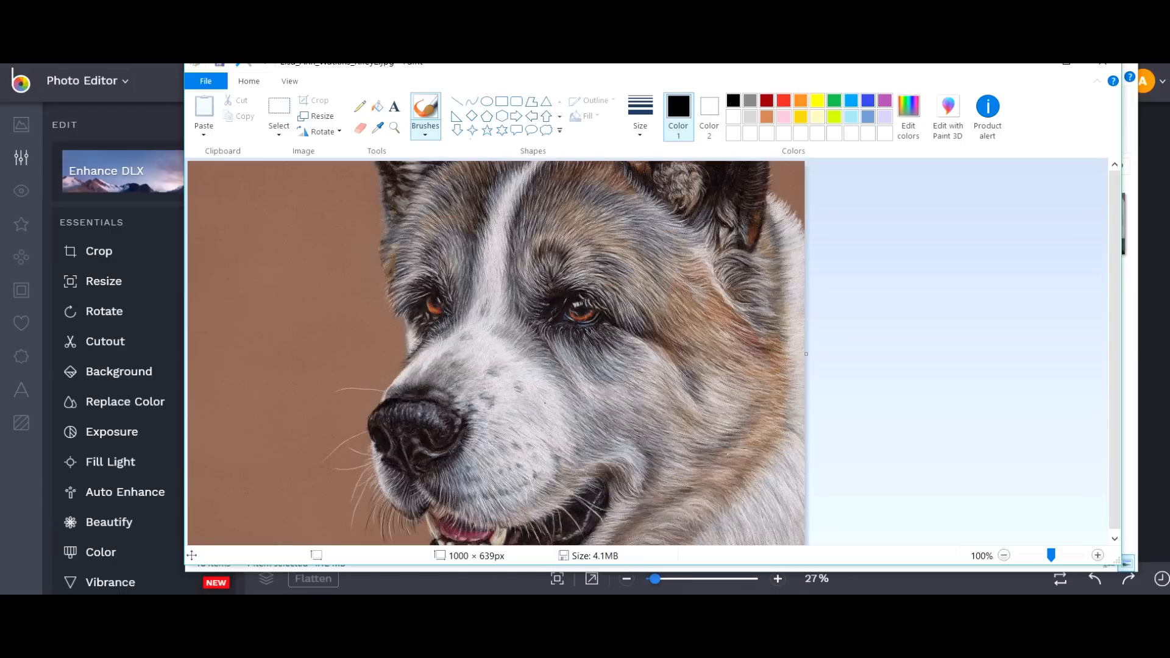
{"action": "left_click", "coordinate": [205, 80]}
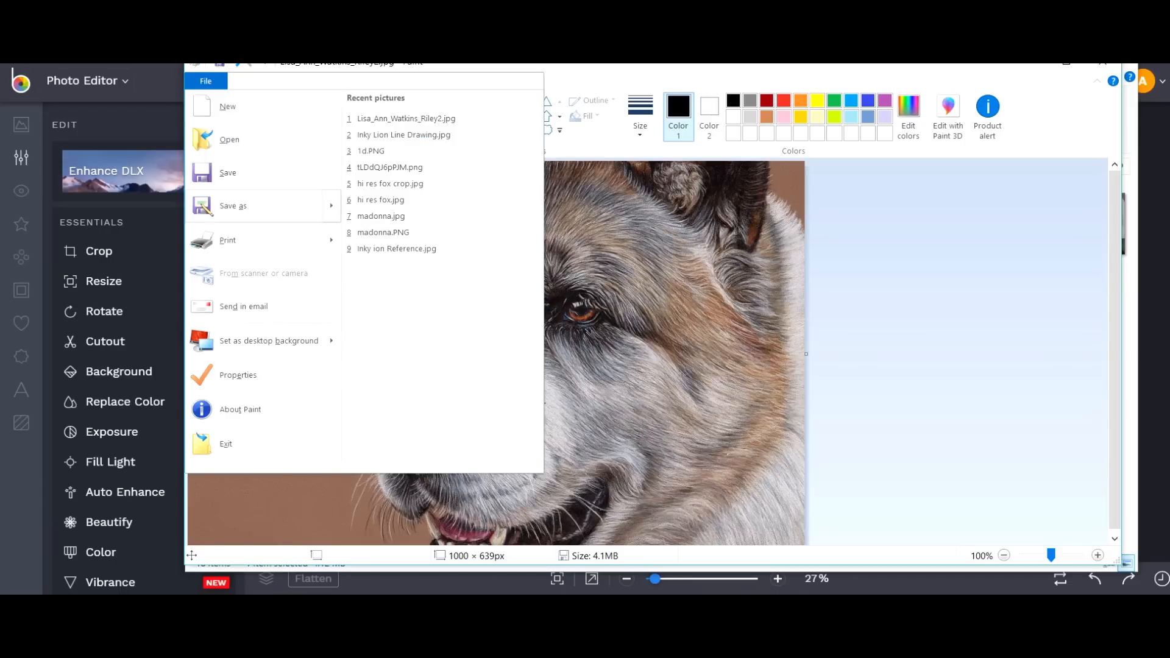
Start saving the resized portrait as a JPEG picture in Paint, then cancel, leaving it unsaved.
{"action": "mouse_move", "coordinate": [262, 206]}
{"action": "left_click", "coordinate": [426, 171]}
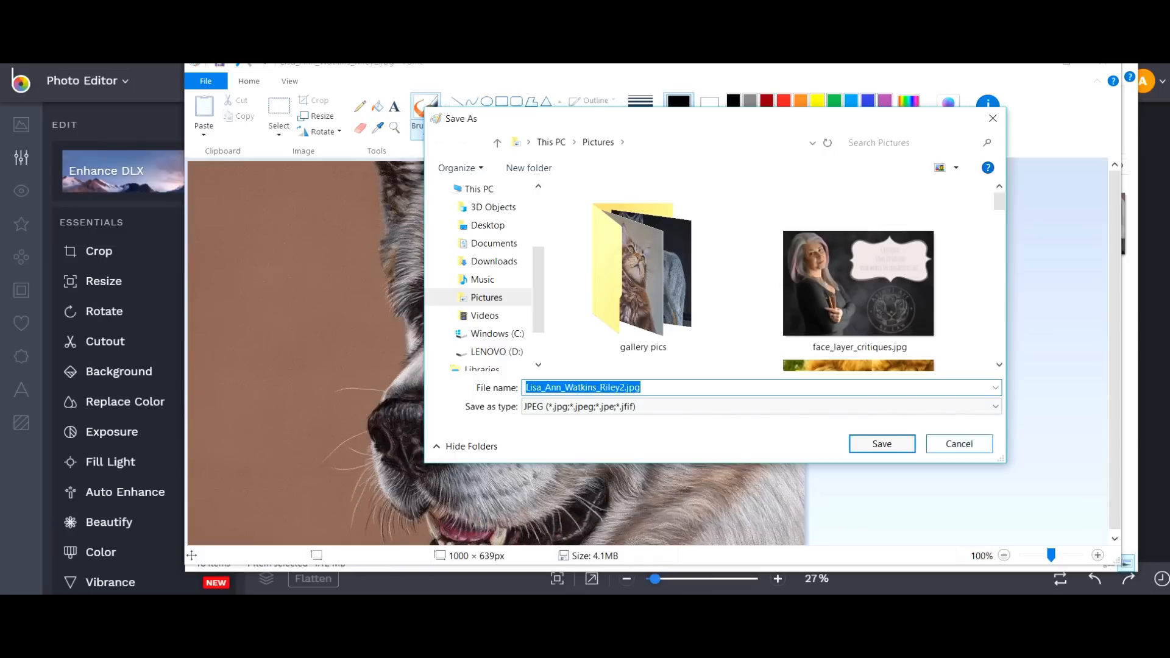
{"action": "left_click", "coordinate": [959, 444]}
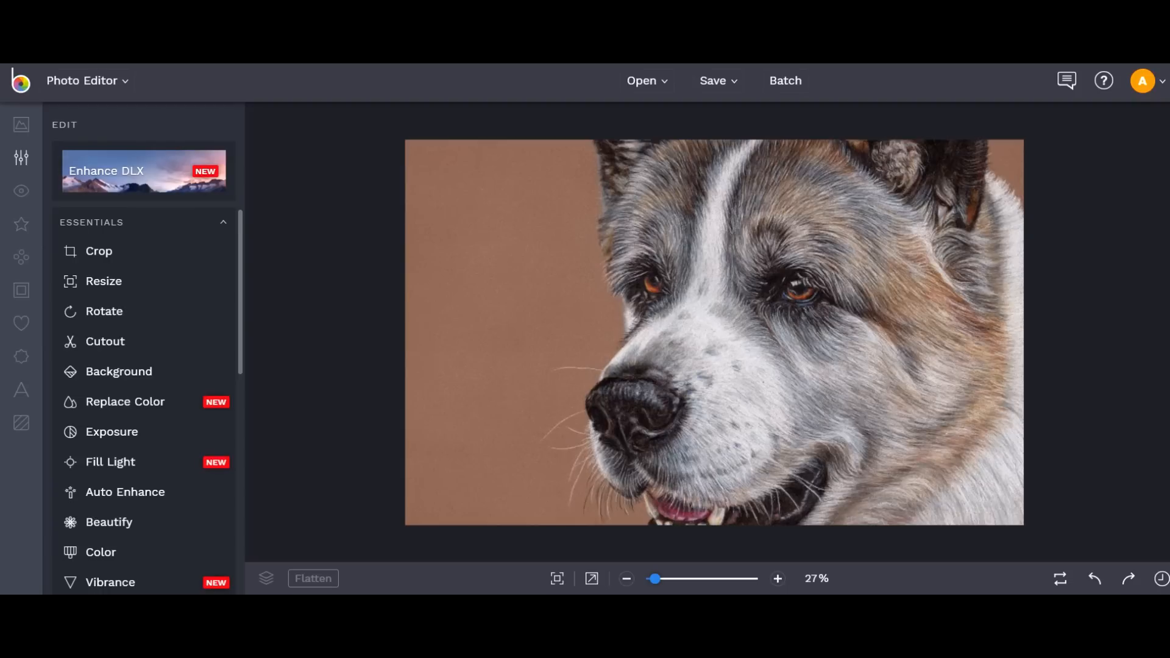
Undo back to the original sideways scan, then redo the rotation so the dog stands upright.
{"action": "left_click", "coordinate": [1094, 579]}
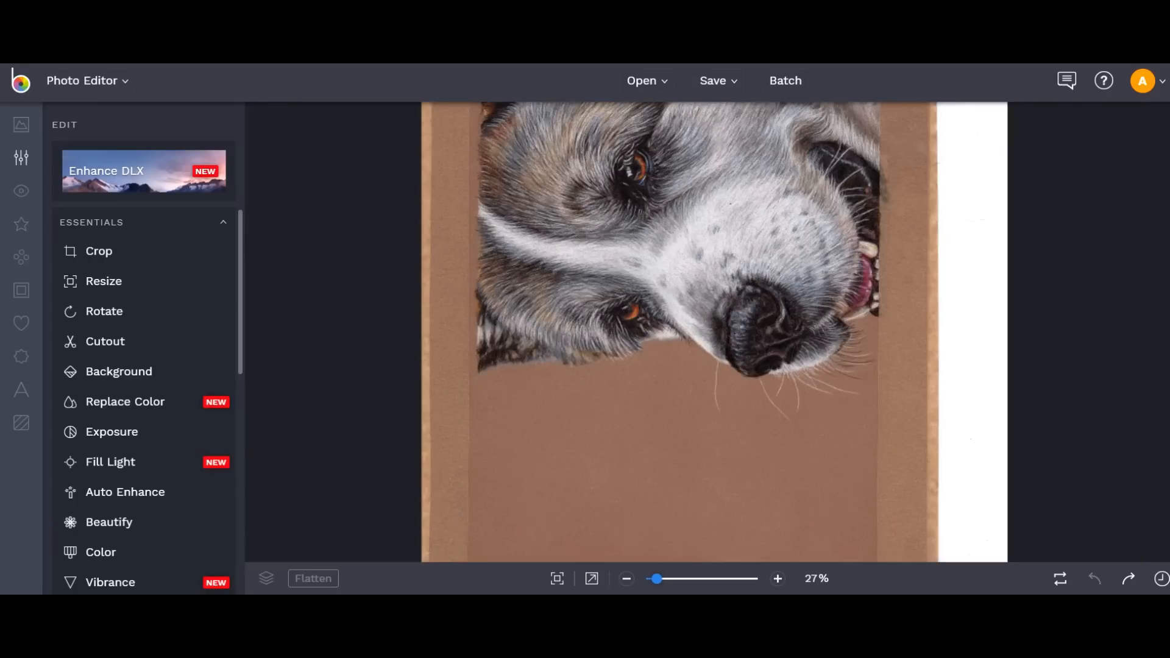
{"action": "left_click", "coordinate": [1128, 578]}
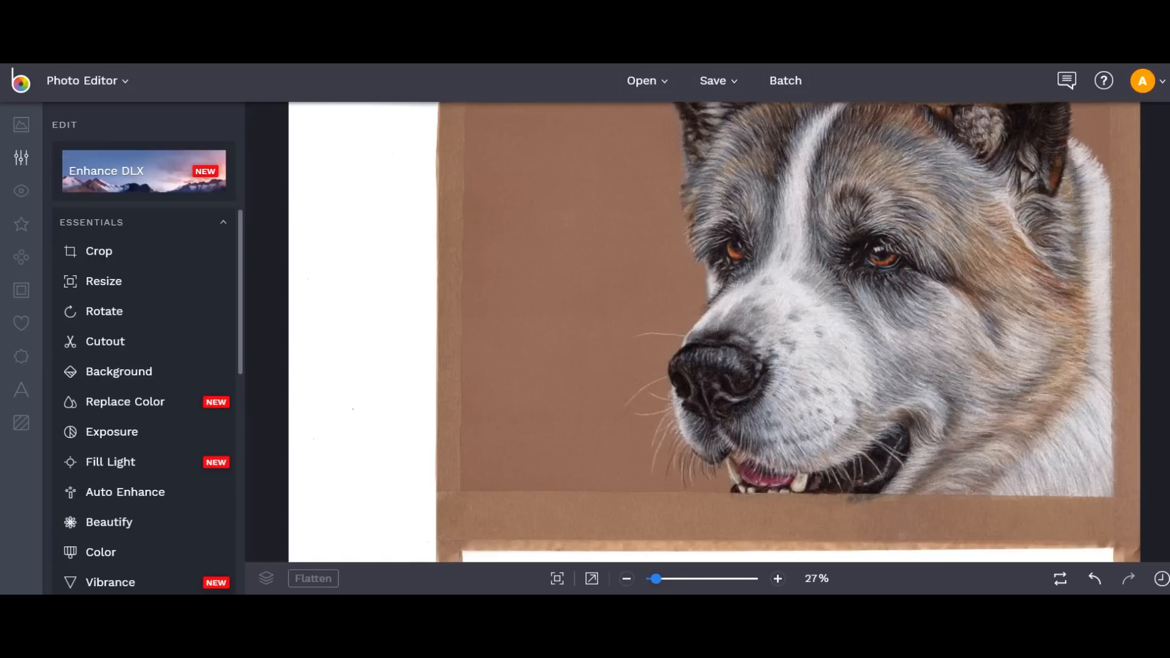